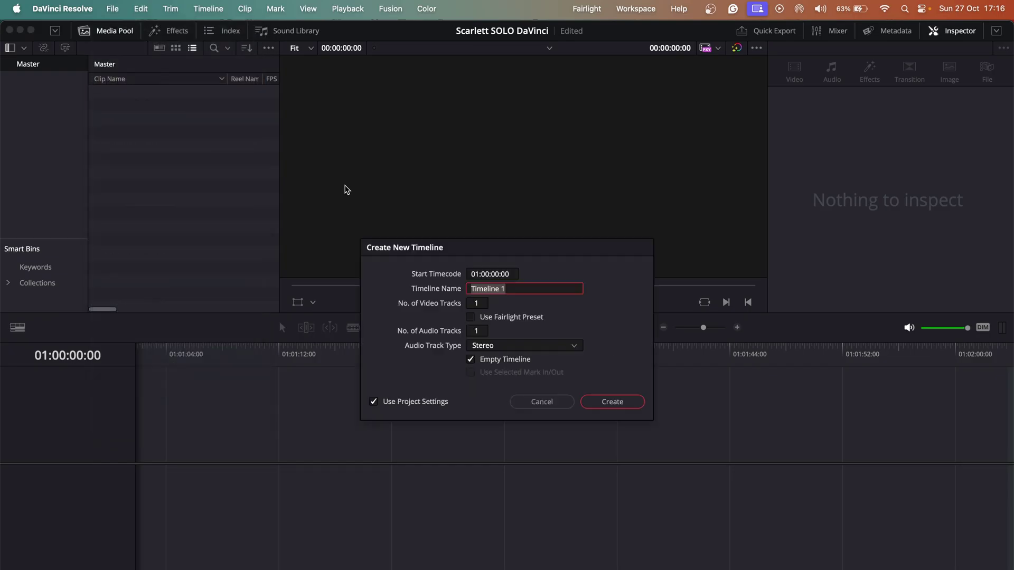
# Create an empty timeline named Scarlett SOLO DaVinci and switch to the Fairlight page.
pyautogui.write('Scarlett SOLO DaVinci')
pyautogui.press('Return')
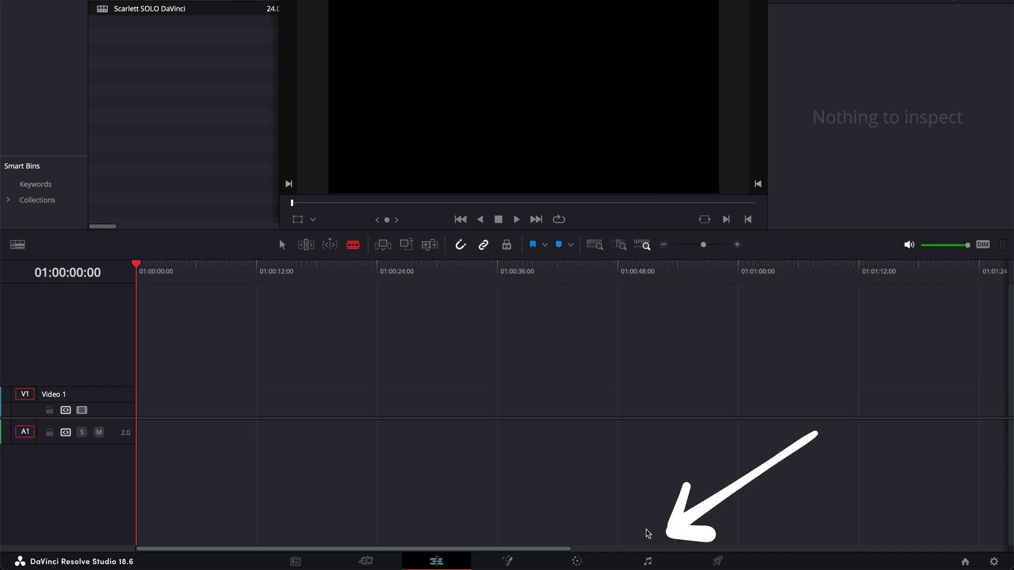
pyautogui.click(647, 560)
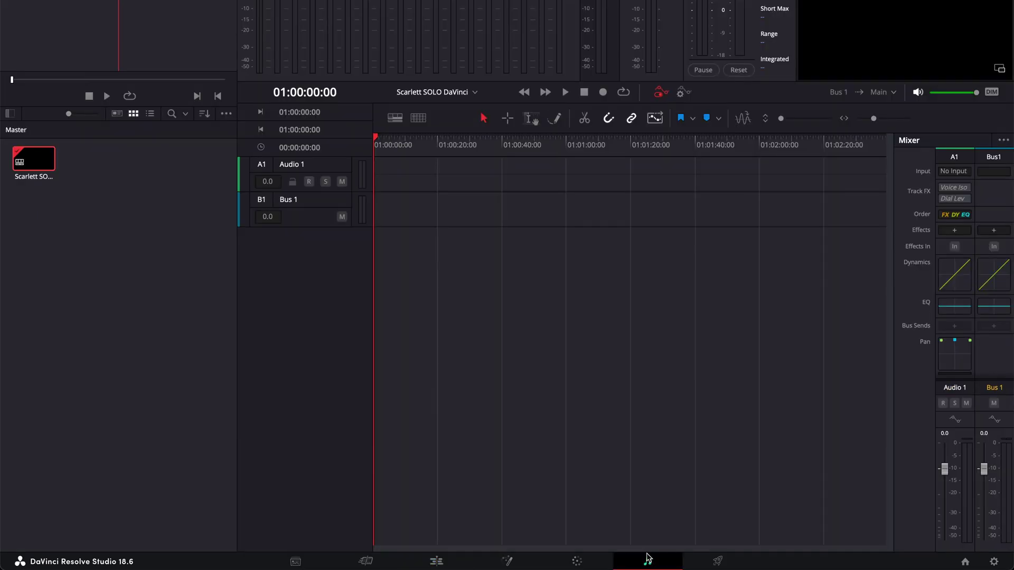
# Add a mono audio track below Audio 1.
pyautogui.rightClick(337, 170)
pyautogui.moveTo(354, 177)
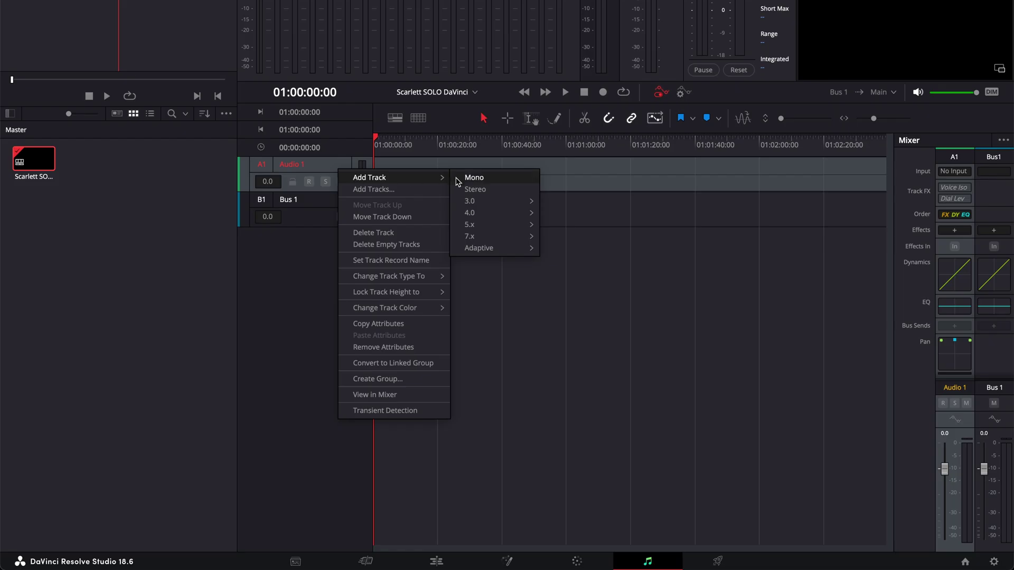
pyautogui.click(473, 177)
pyautogui.click(361, 208)
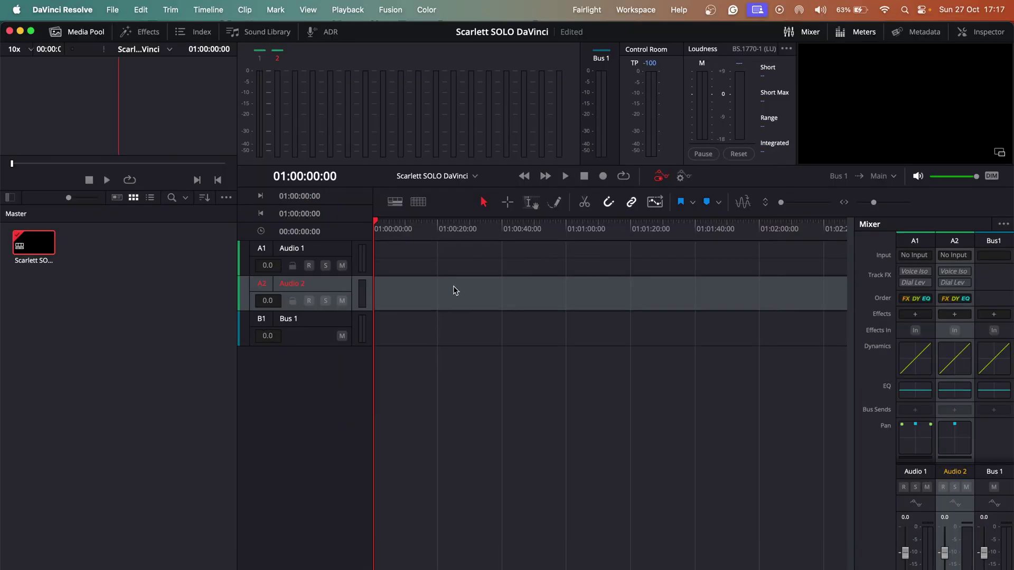
# In the Video and Audio I/O preferences, set the input device to Scarlett Solo 4th Gen and choose the output device.
pyautogui.click(72, 11)
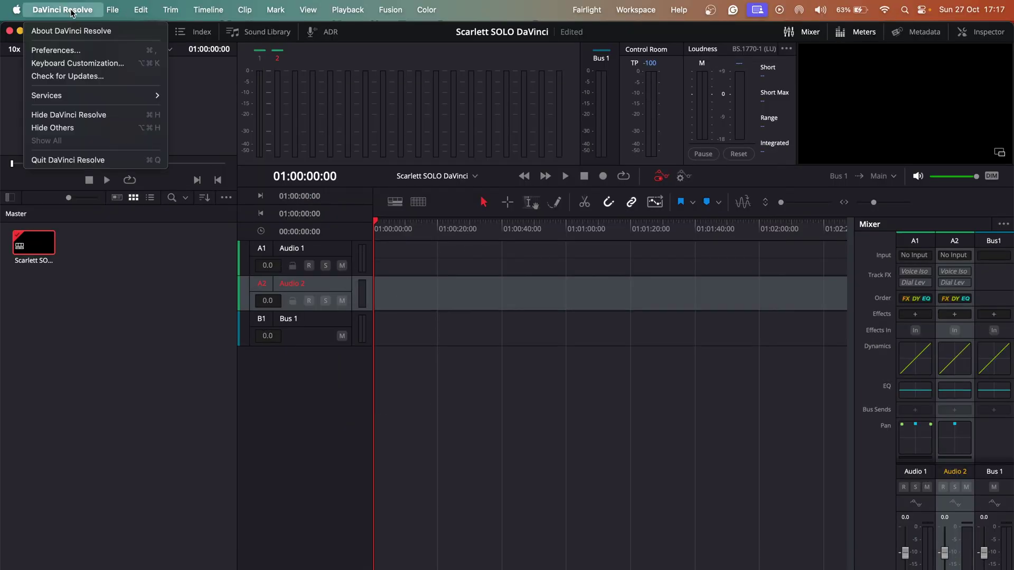
pyautogui.click(98, 55)
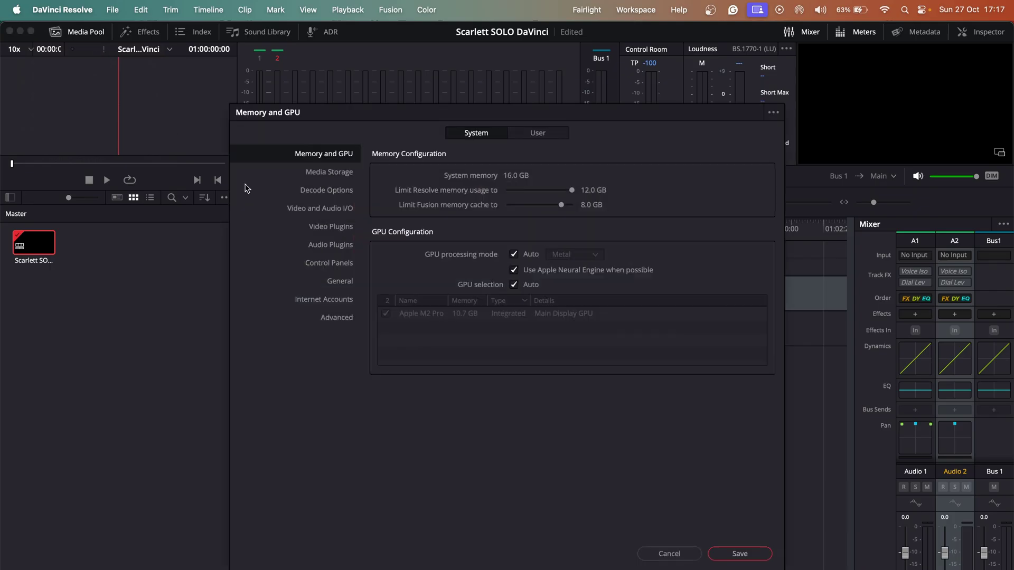
pyautogui.click(340, 212)
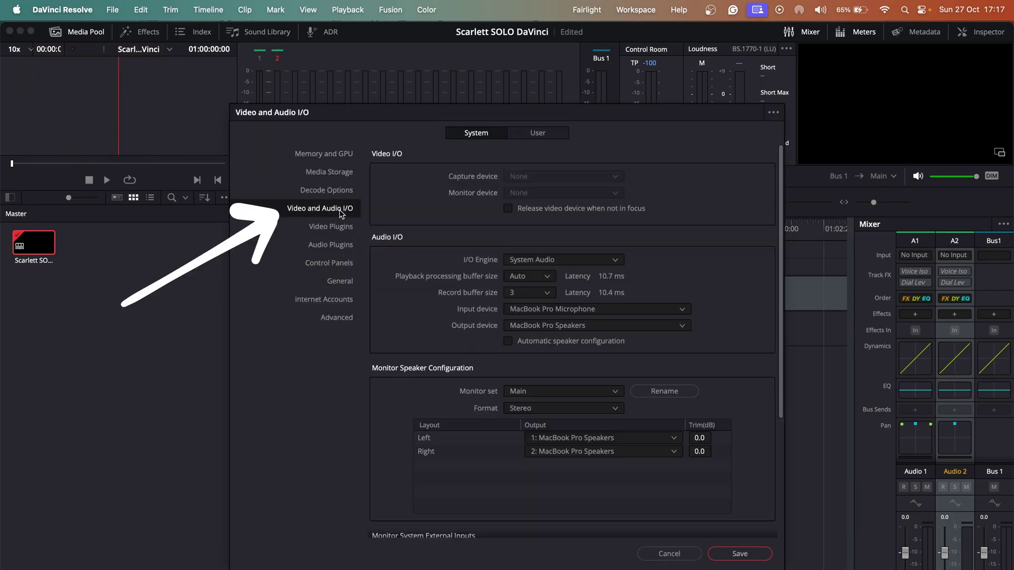
pyautogui.click(613, 311)
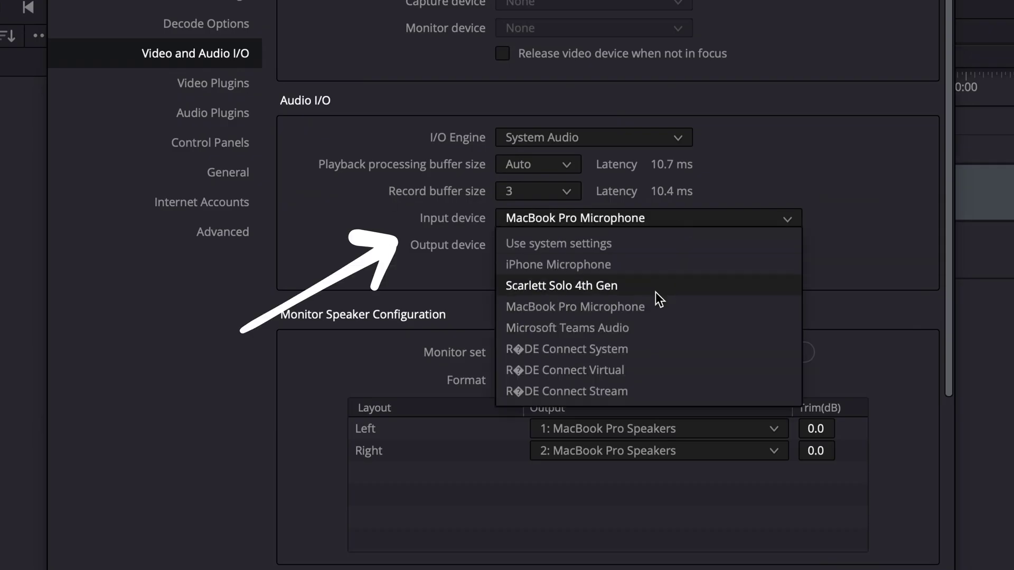
pyautogui.click(656, 290)
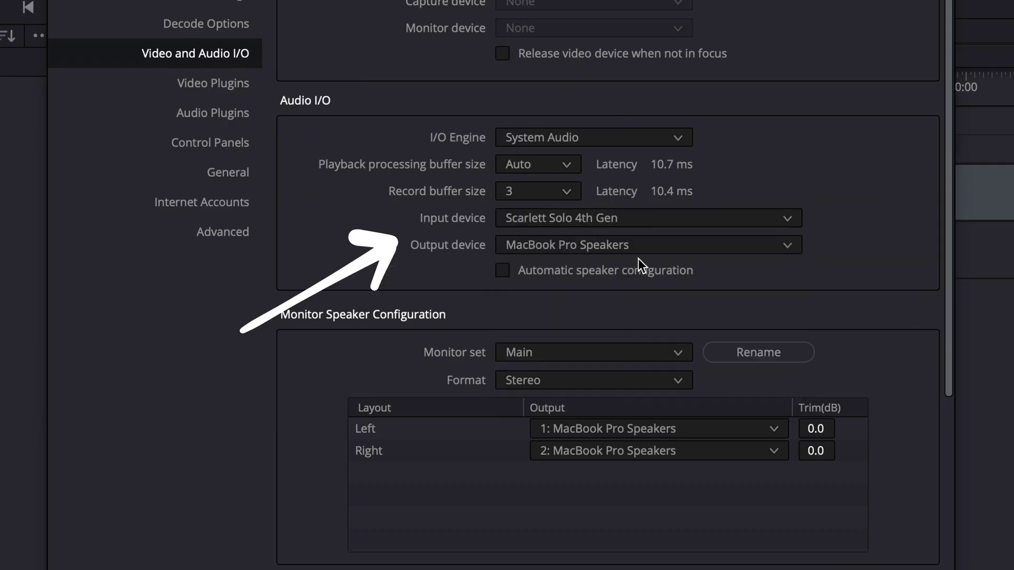
pyautogui.click(639, 246)
pyautogui.click(644, 291)
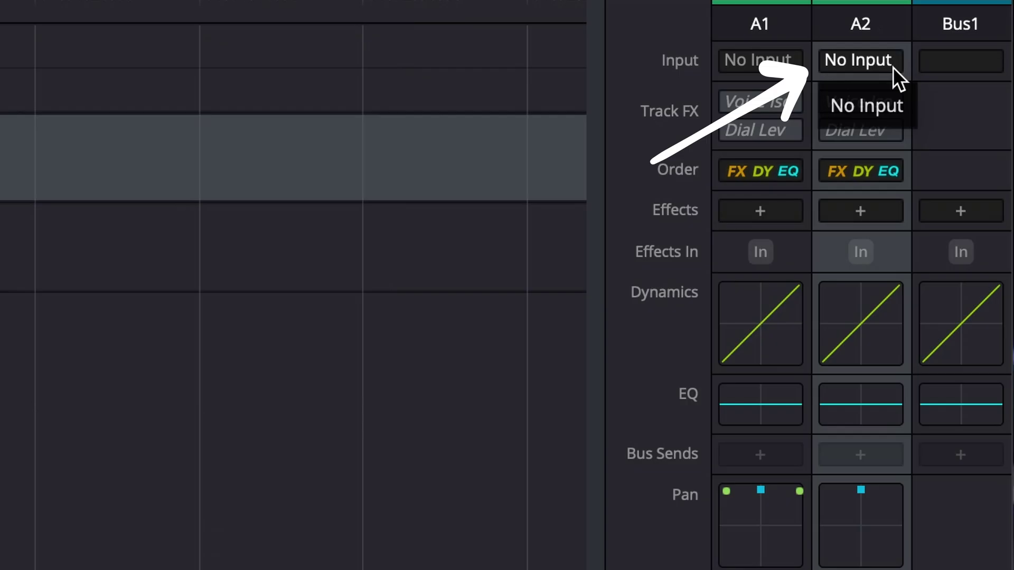
# Patch the second Scarlett Solo 4th Gen audio input to the Audio 2 track input.
pyautogui.click(893, 67)
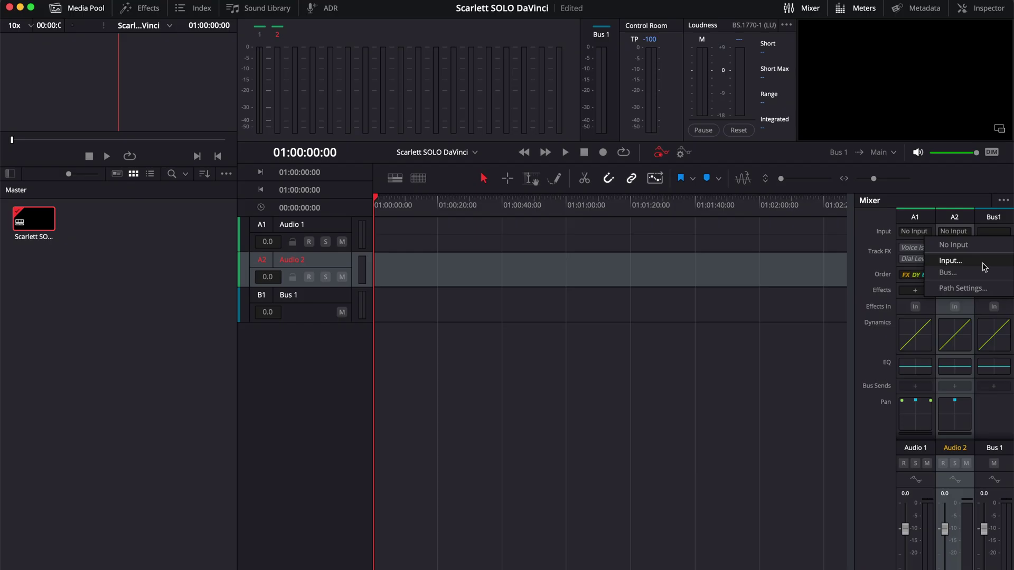
pyautogui.click(931, 141)
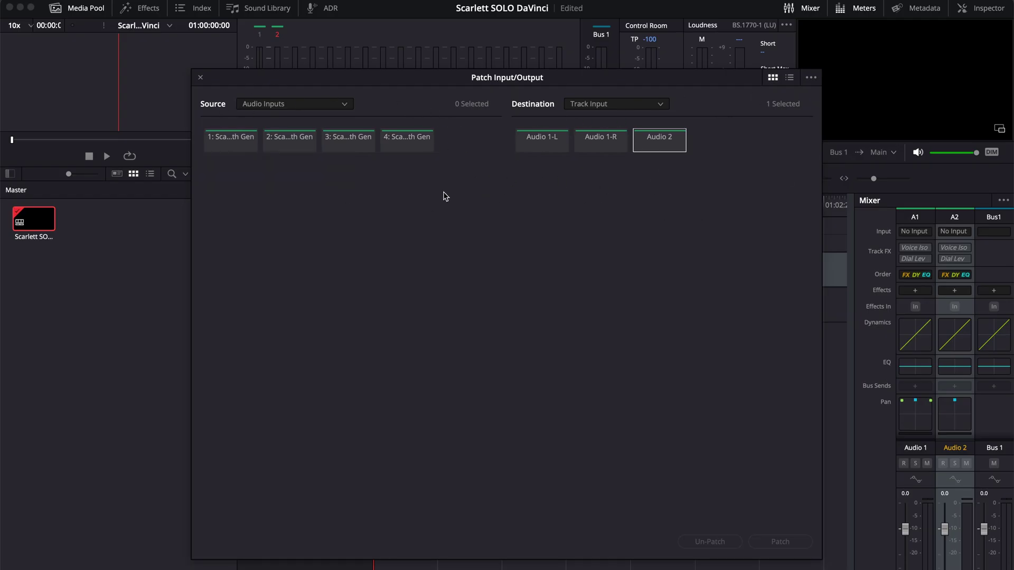
pyautogui.click(280, 147)
pyautogui.click(668, 147)
pyautogui.click(797, 544)
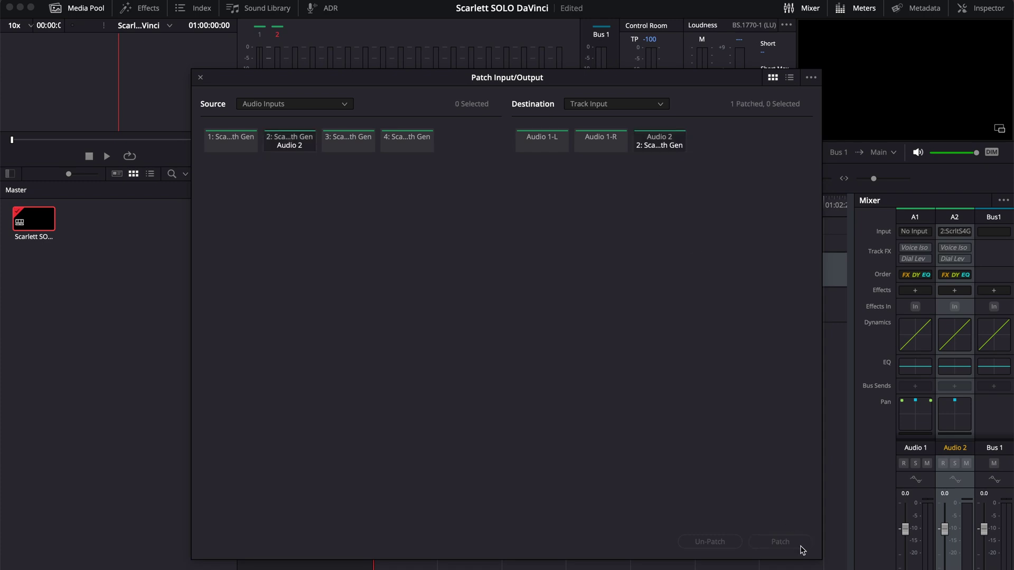
pyautogui.click(200, 77)
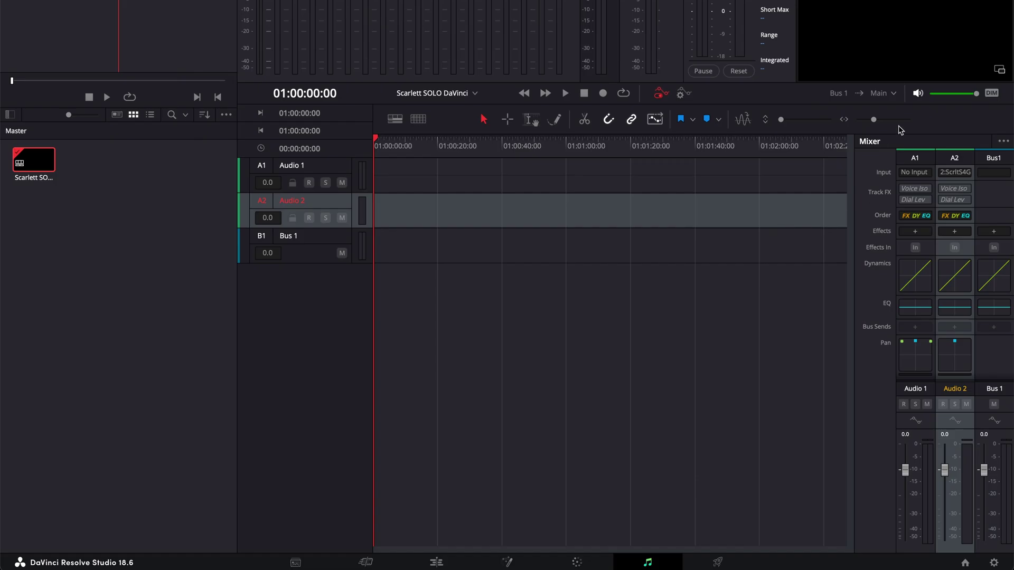
# Mute the Main monitor output.
pyautogui.click(918, 95)
pyautogui.click(919, 95)
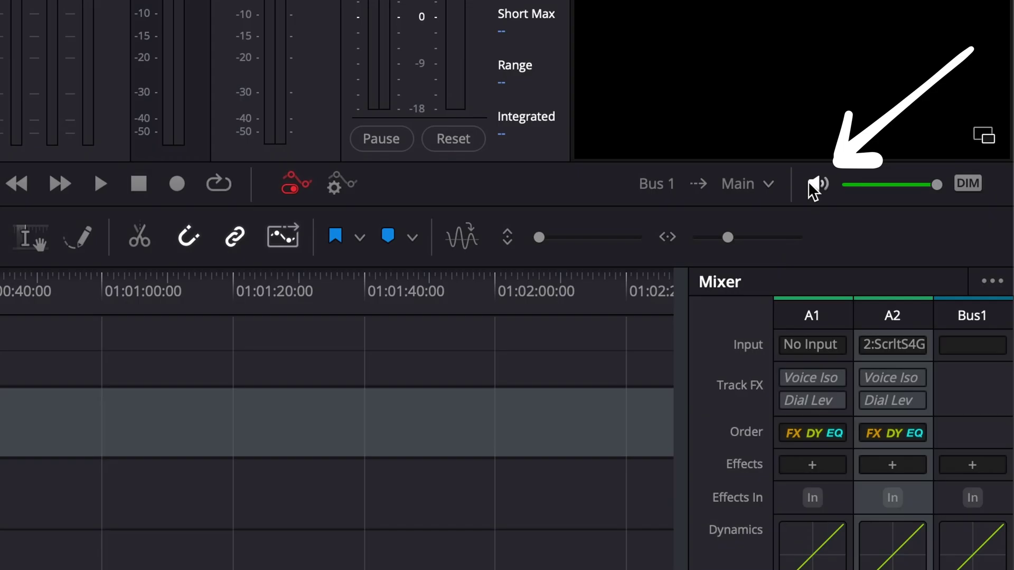
pyautogui.click(921, 96)
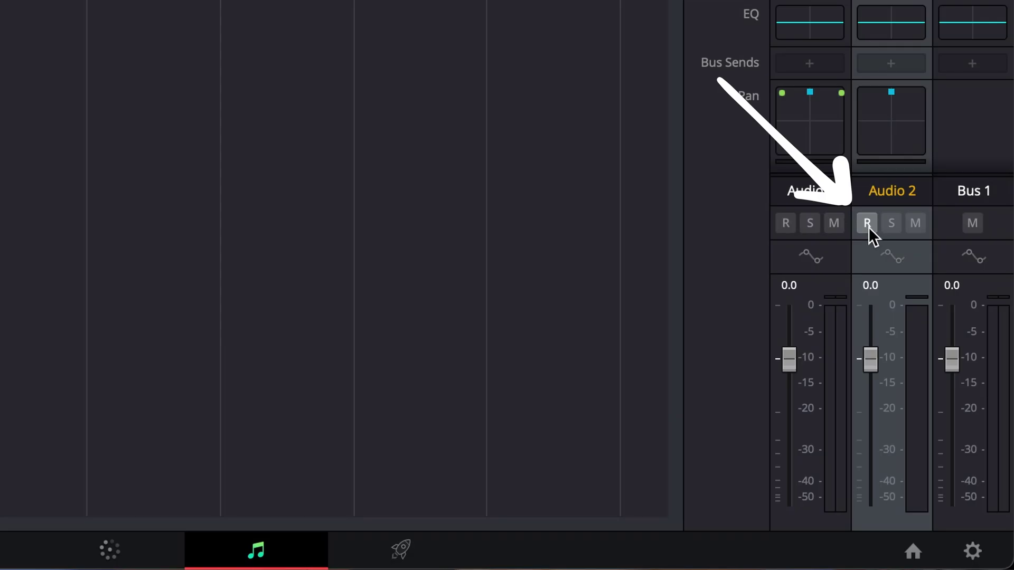
# Arm Audio 2 for recording and record a take about 17 seconds long from the start of the timeline.
pyautogui.click(943, 405)
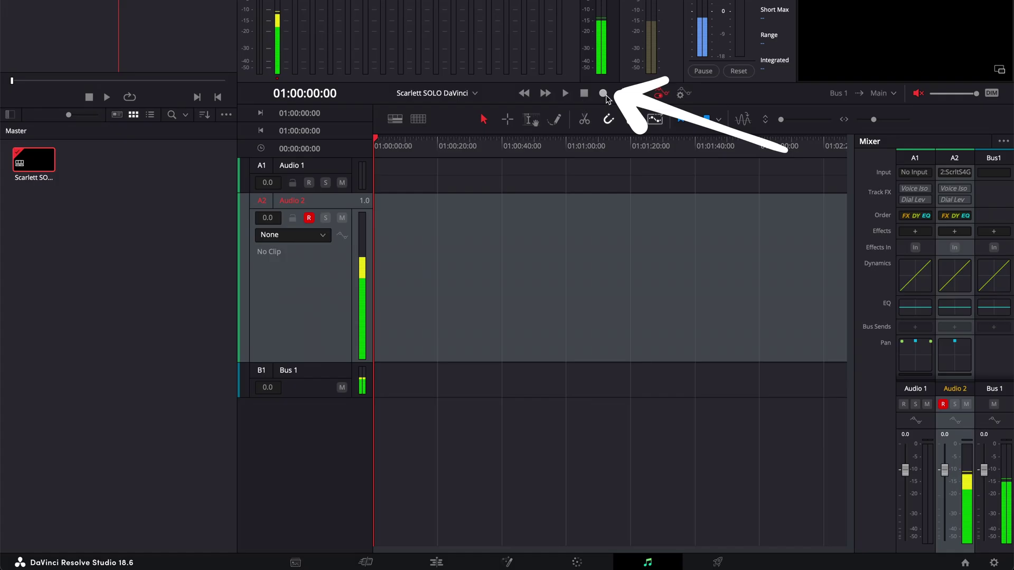
pyautogui.click(603, 93)
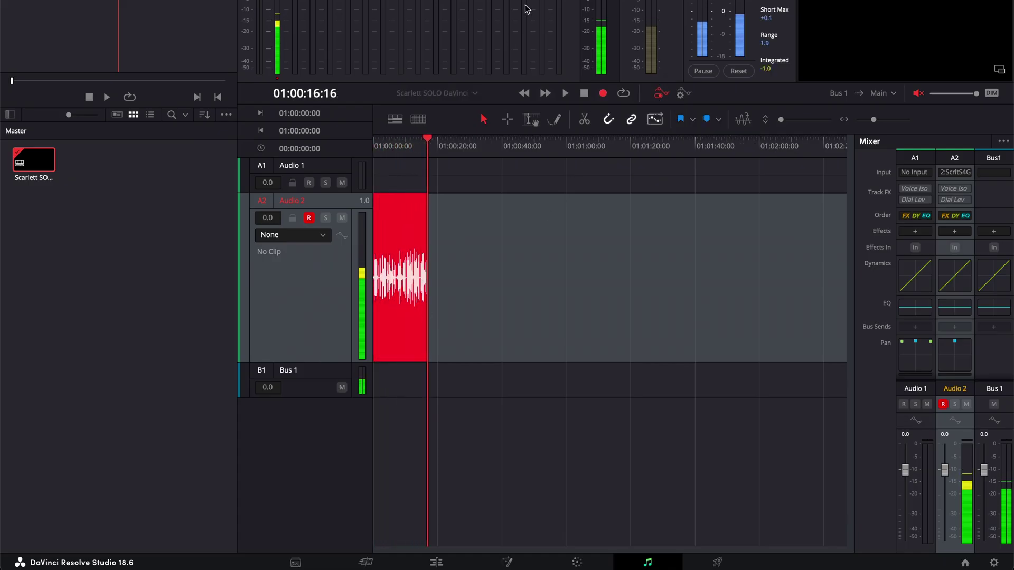
pyautogui.click(584, 94)
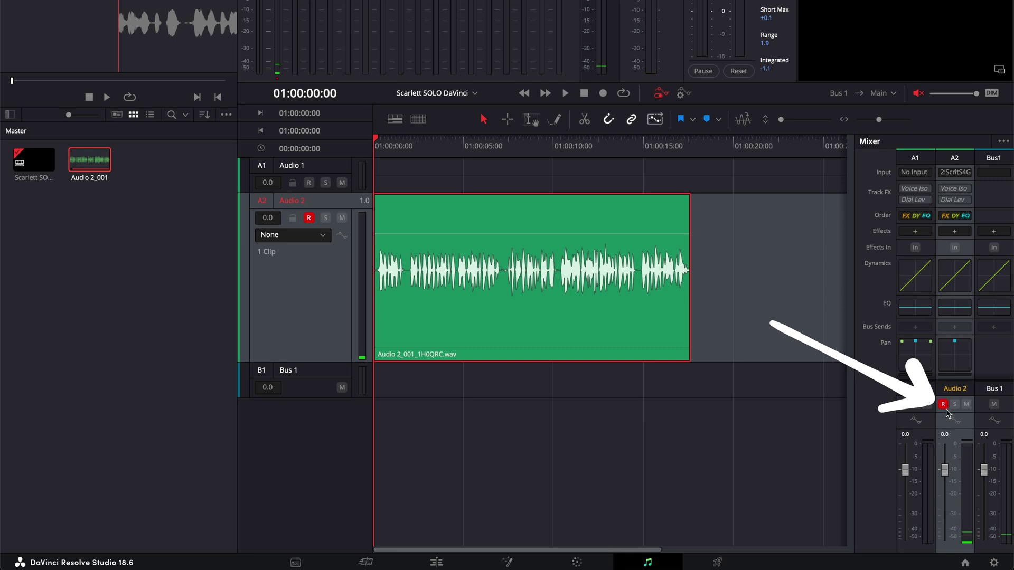
# Disarm Audio 2, then play back the recorded clip with the monitor output unmuted.
pyautogui.click(943, 405)
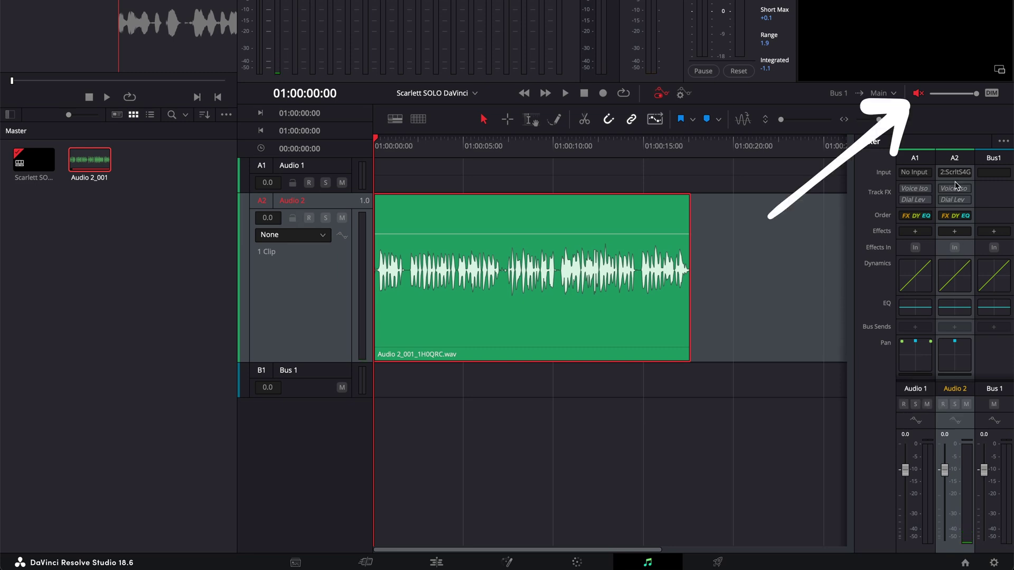
pyautogui.click(917, 95)
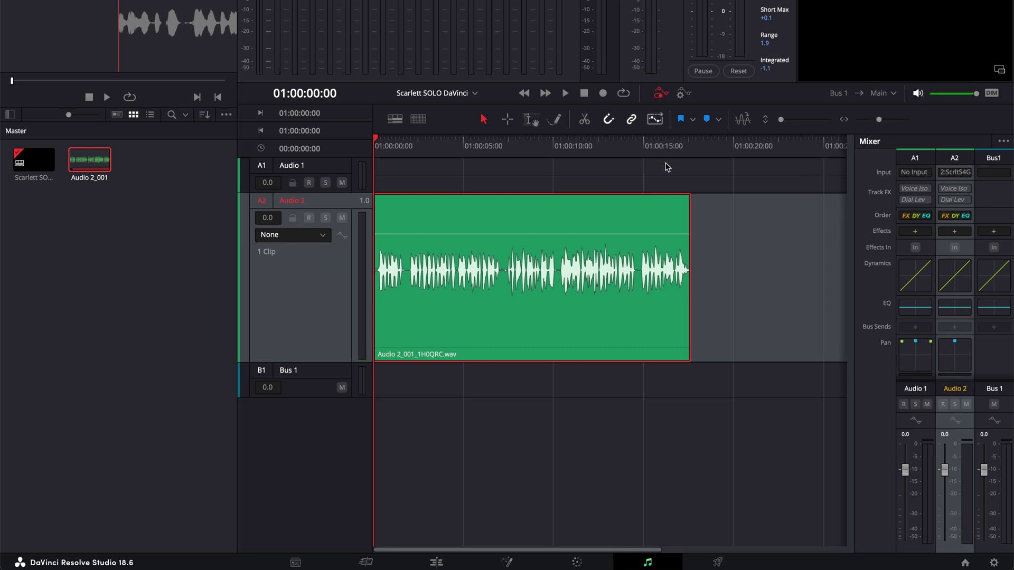
pyautogui.press('space')
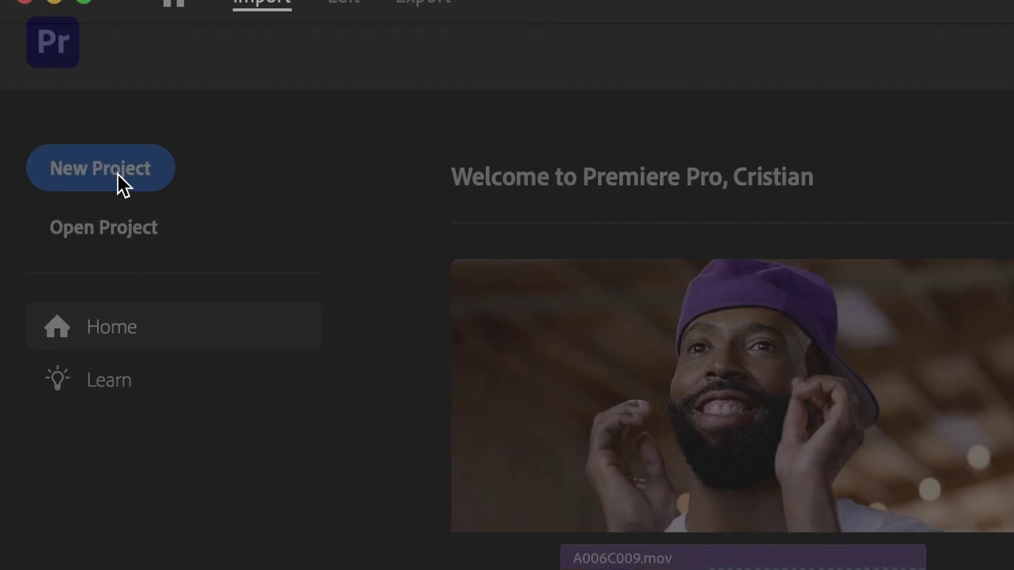
# Switch to Premiere Pro and create a new project named Scarlett Solo Premire PRO.
pyautogui.click(117, 173)
pyautogui.write('Scarlett Solo')
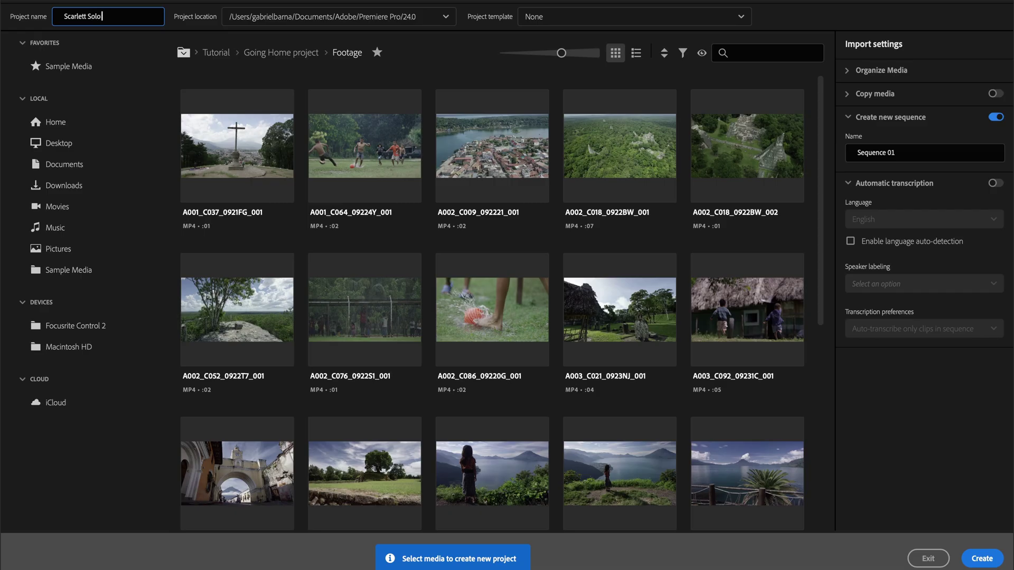
pyautogui.write(' Premire PRO')
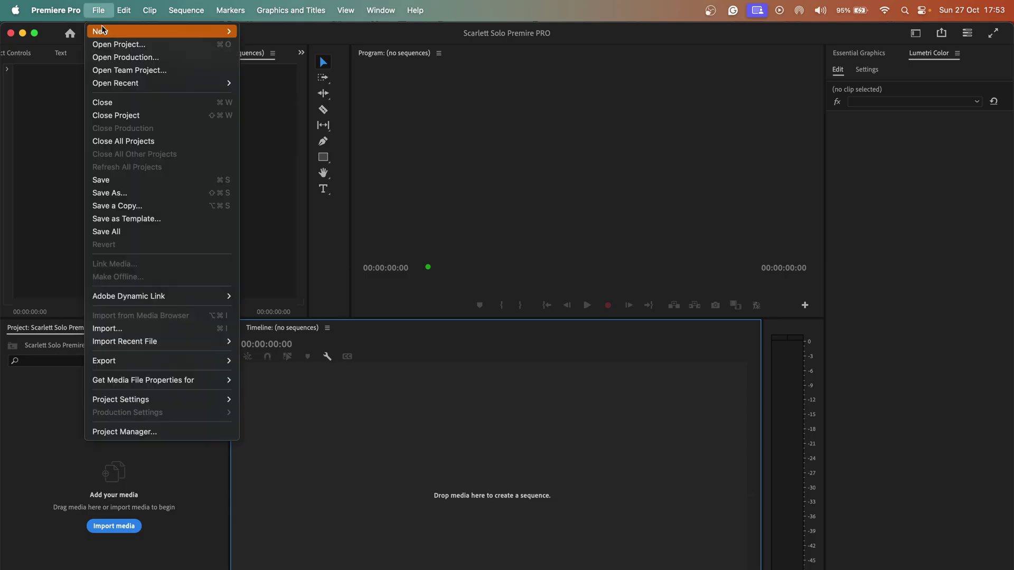
# Create a new HD 1080p 23.976 fps sequence named Scarlett SOLO Premire PRO.
pyautogui.press('super+n')
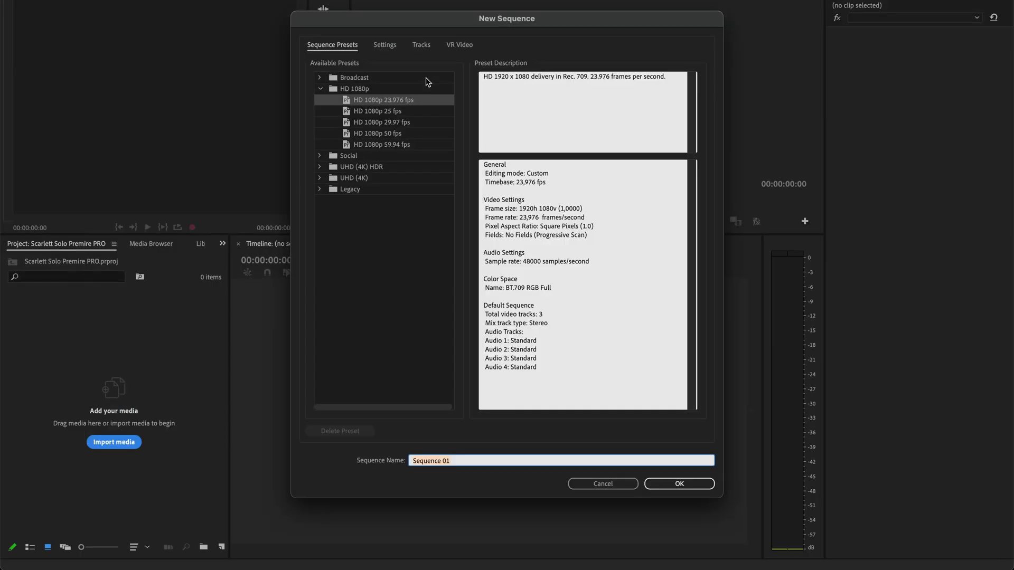
pyautogui.write('Scarlett SOLO Premire PRO')
pyautogui.press('Return')
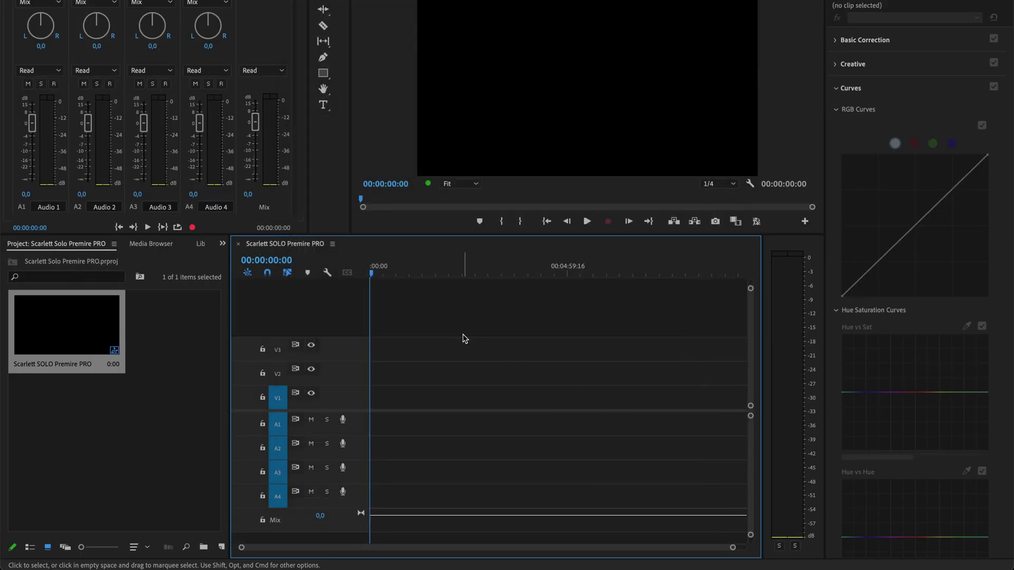
# Add one Mono audio track placed before the first track, with 0 video tracks and 0 submix tracks.
pyautogui.rightClick(362, 420)
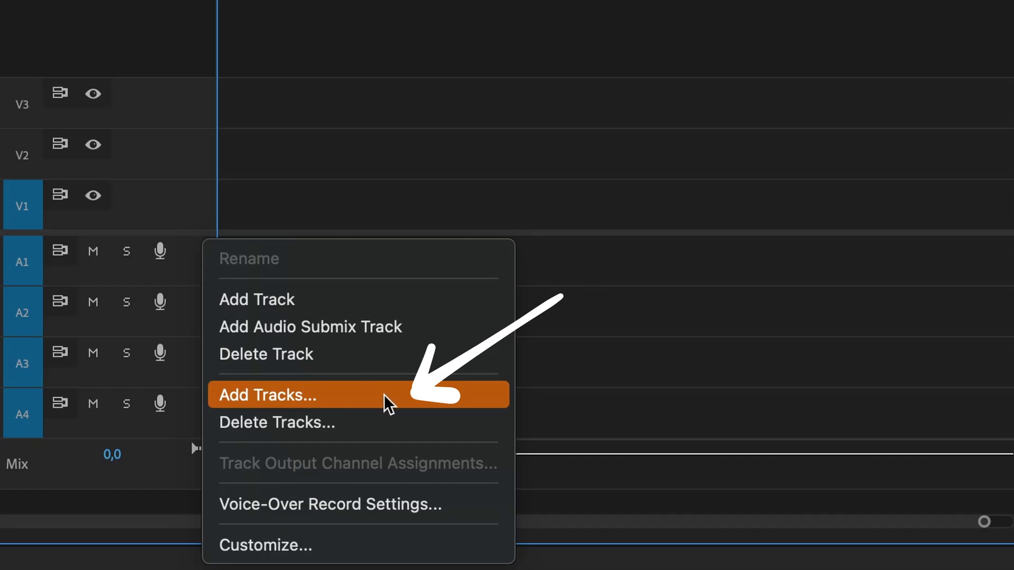
pyautogui.click(387, 402)
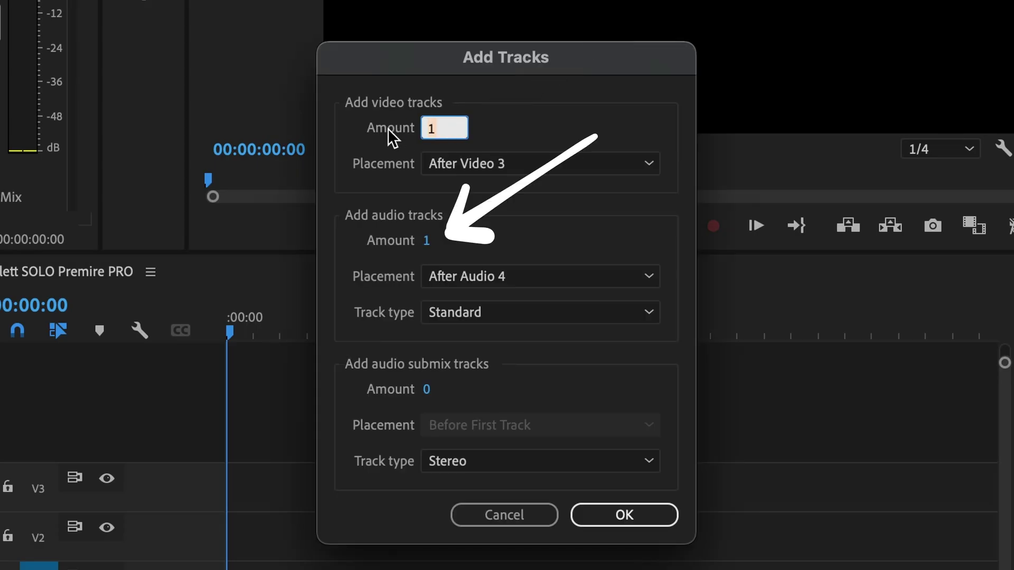
pyautogui.write('0')
pyautogui.click(522, 276)
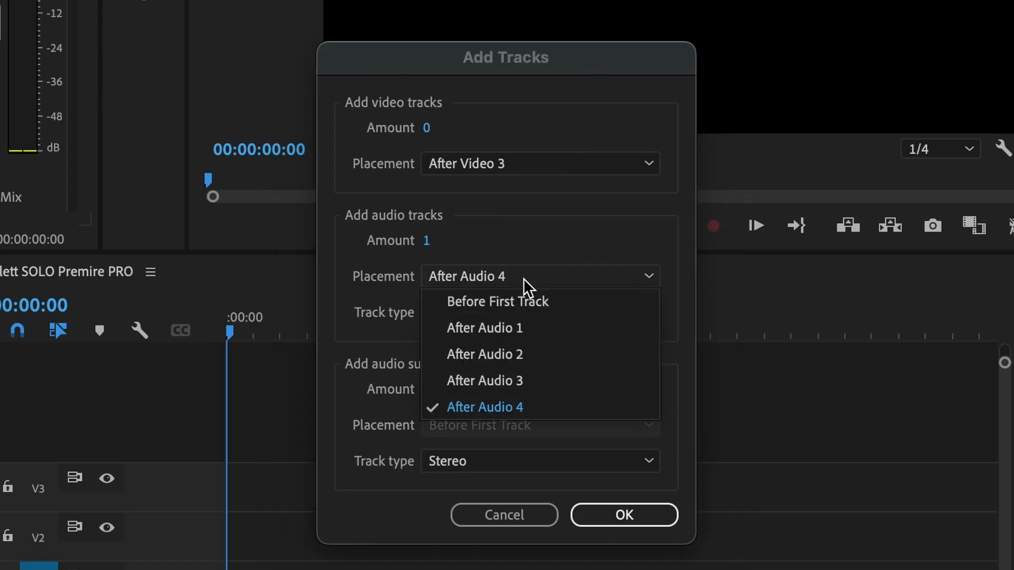
pyautogui.click(589, 301)
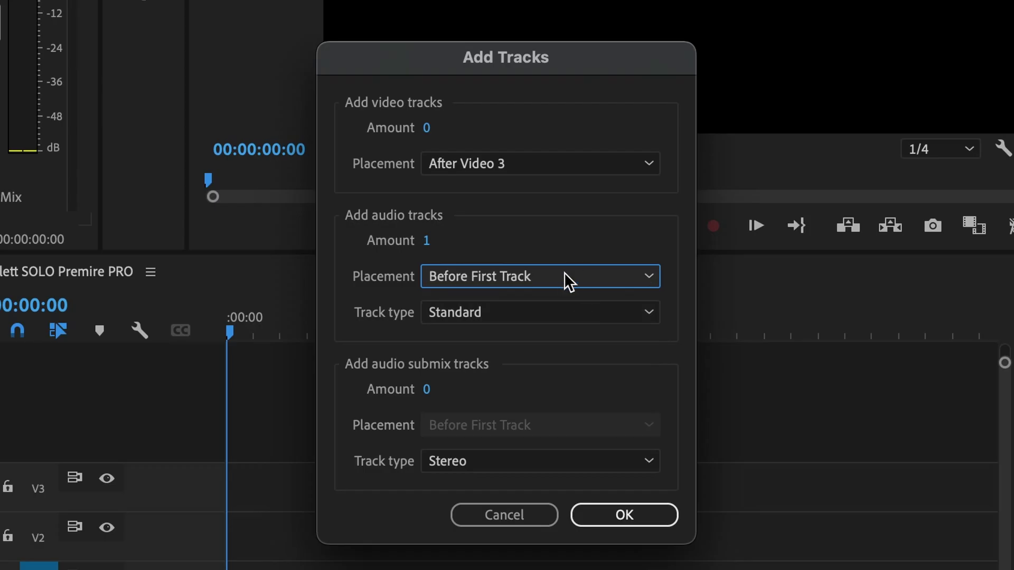
pyautogui.click(577, 313)
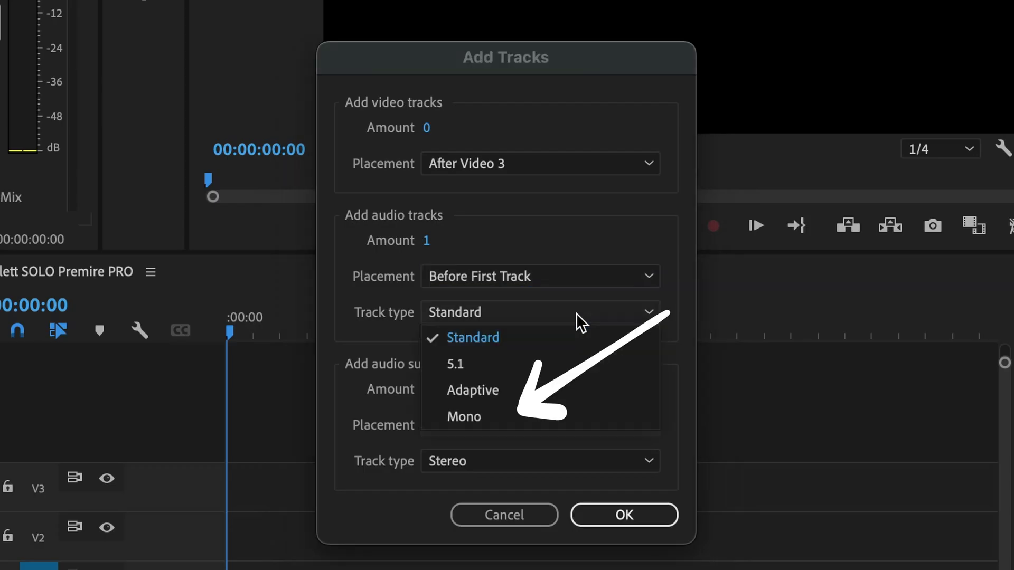
pyautogui.click(530, 419)
pyautogui.click(432, 390)
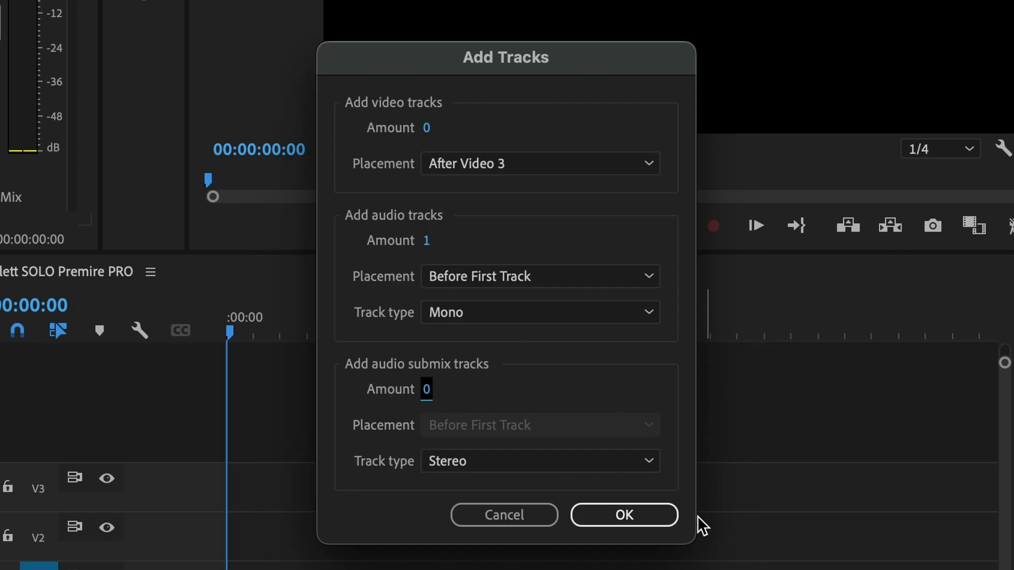
pyautogui.click(629, 513)
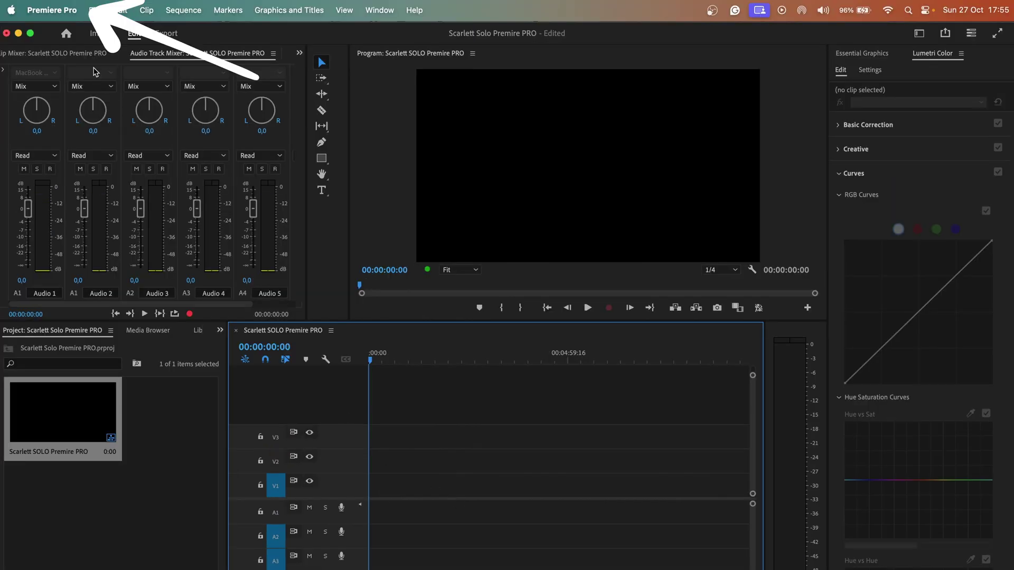
# Set Scarlett Solo 4th Gen as both the default input and the default output in the Audio Hardware preferences.
pyautogui.click(52, 10)
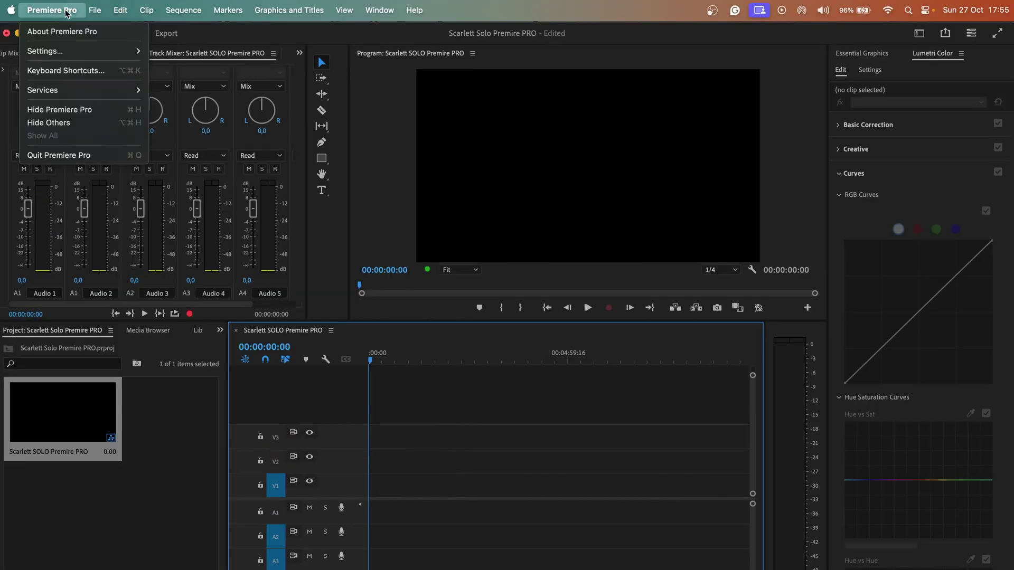
pyautogui.moveTo(106, 53)
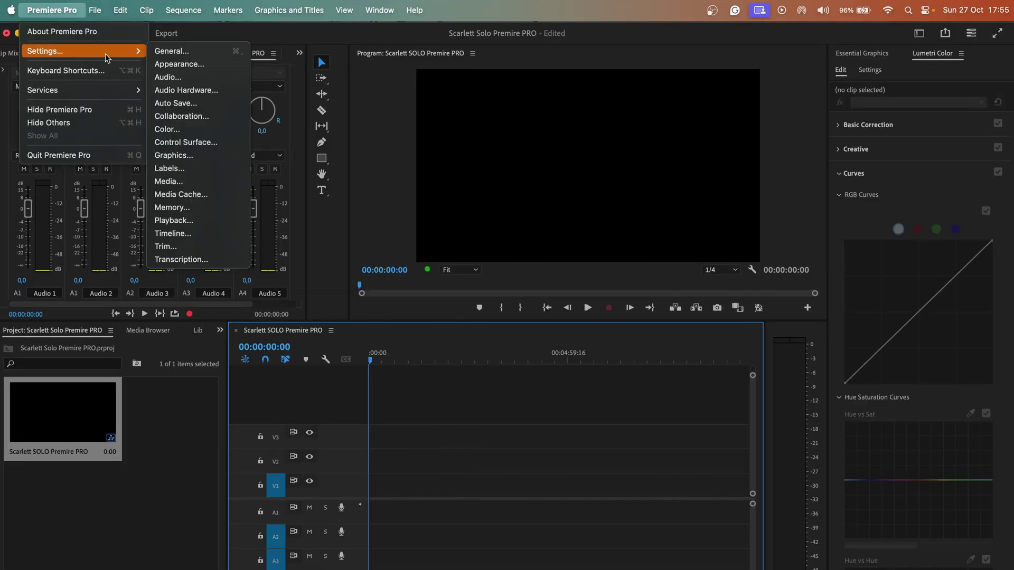
pyautogui.click(222, 90)
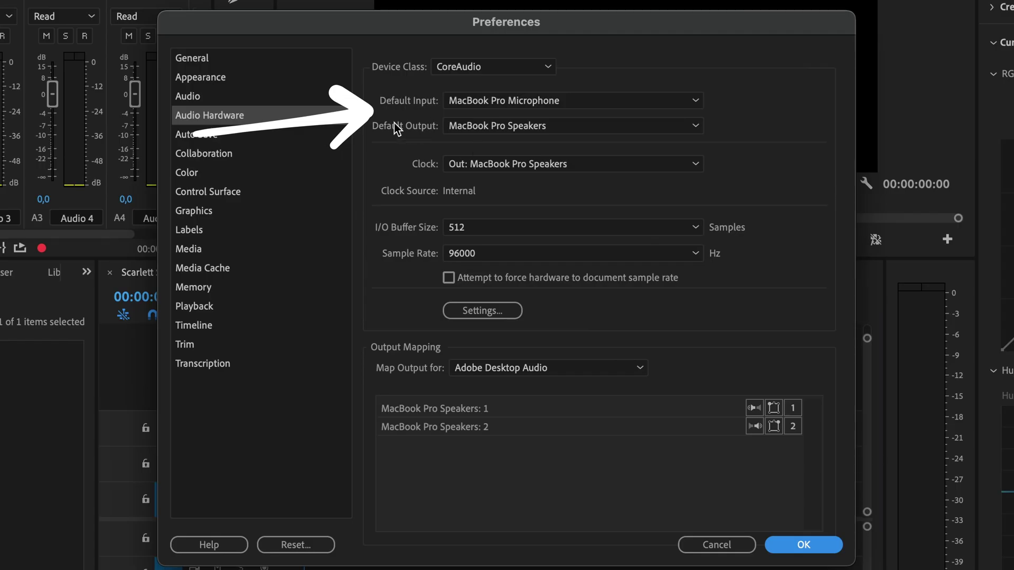
pyautogui.click(578, 100)
pyautogui.click(599, 229)
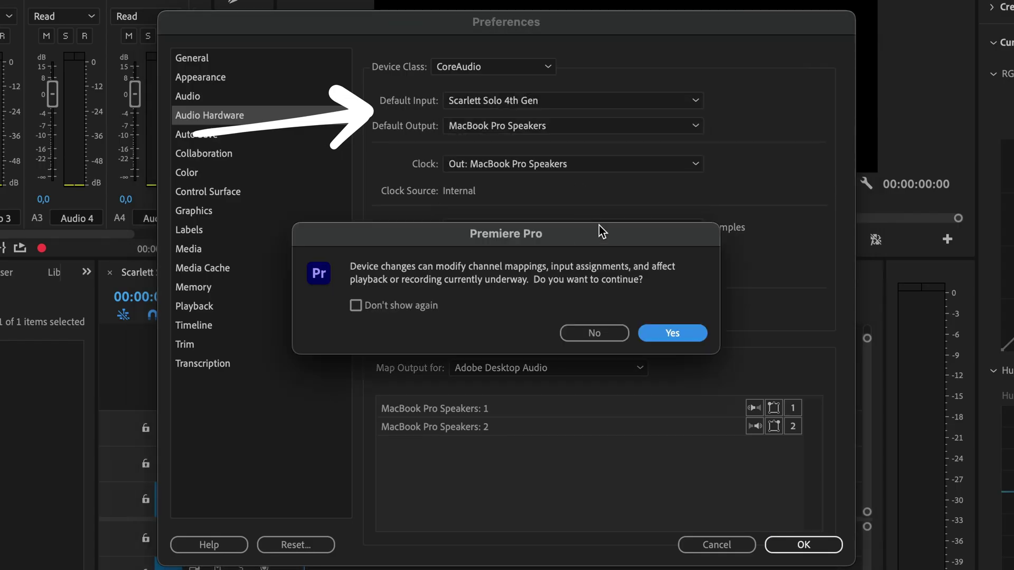
pyautogui.click(664, 333)
pyautogui.click(590, 126)
pyautogui.click(565, 239)
pyautogui.press('Return')
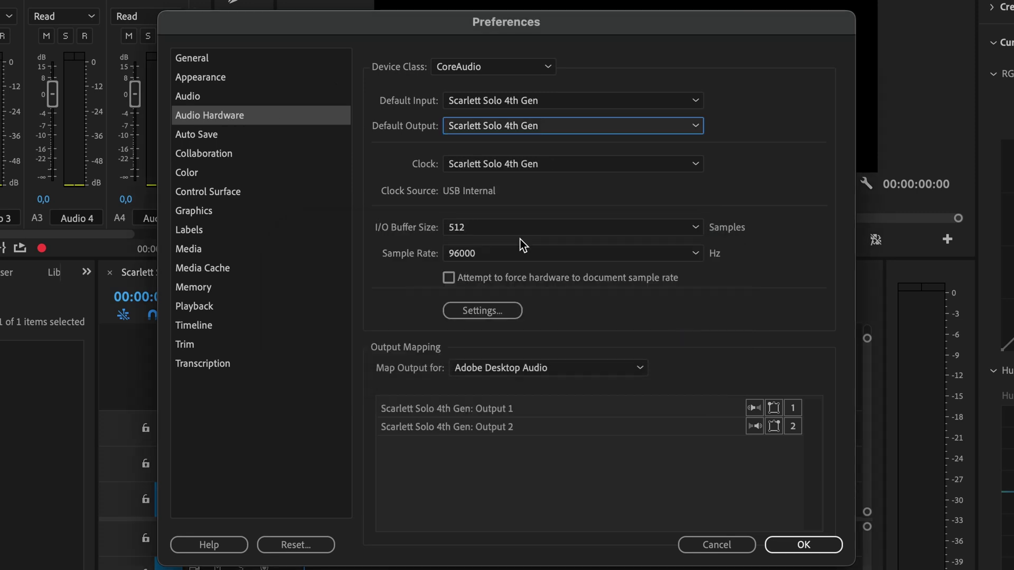
# Enable muting of the input during timeline recording in the Audio preferences.
pyautogui.click(273, 108)
pyautogui.click(223, 98)
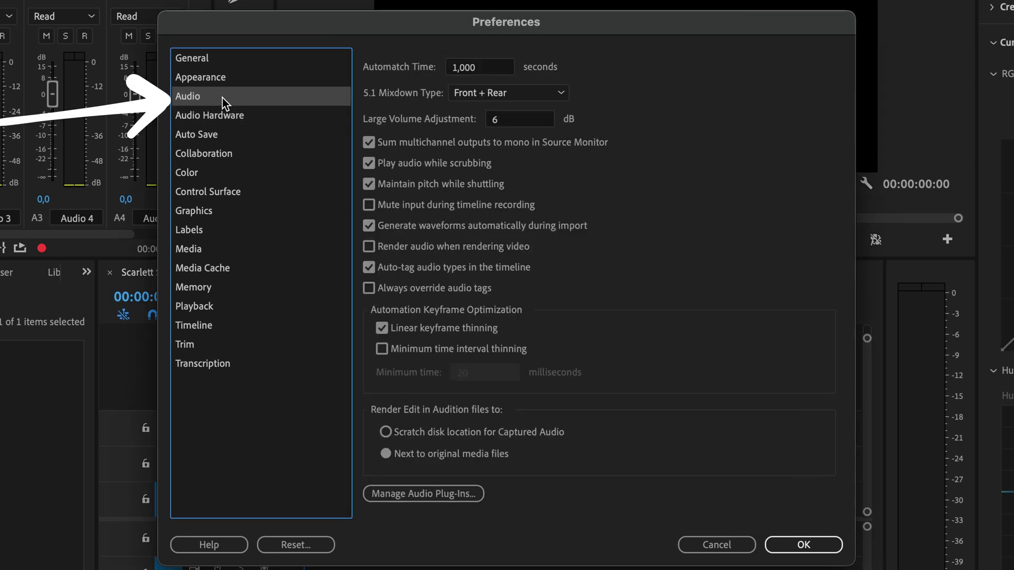
pyautogui.click(369, 206)
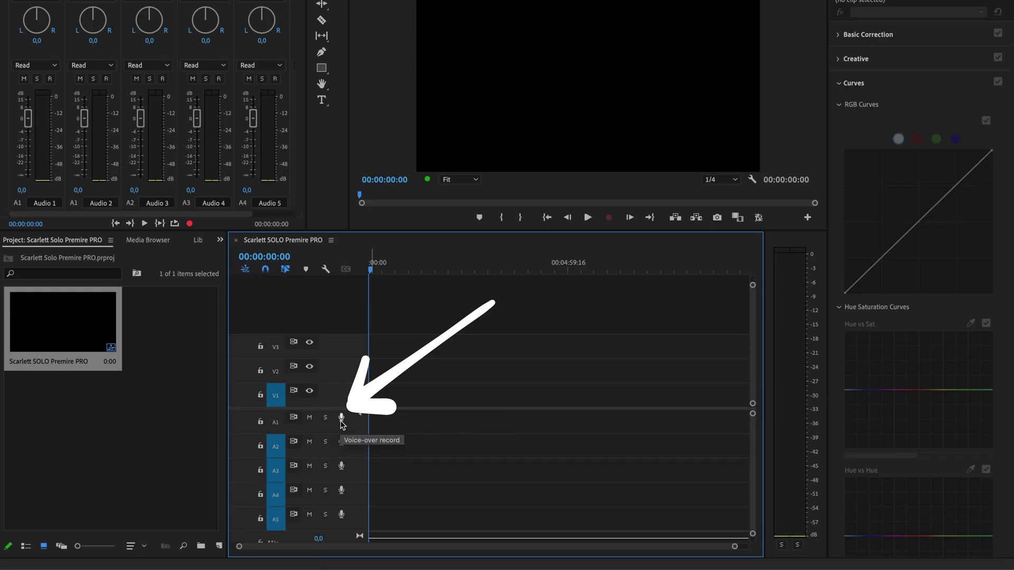
# Set the voice-over record source of track A1 to Scarlett Solo 4th Gen, using Scarlett Solo 4th Gen: Input 2.
pyautogui.rightClick(341, 419)
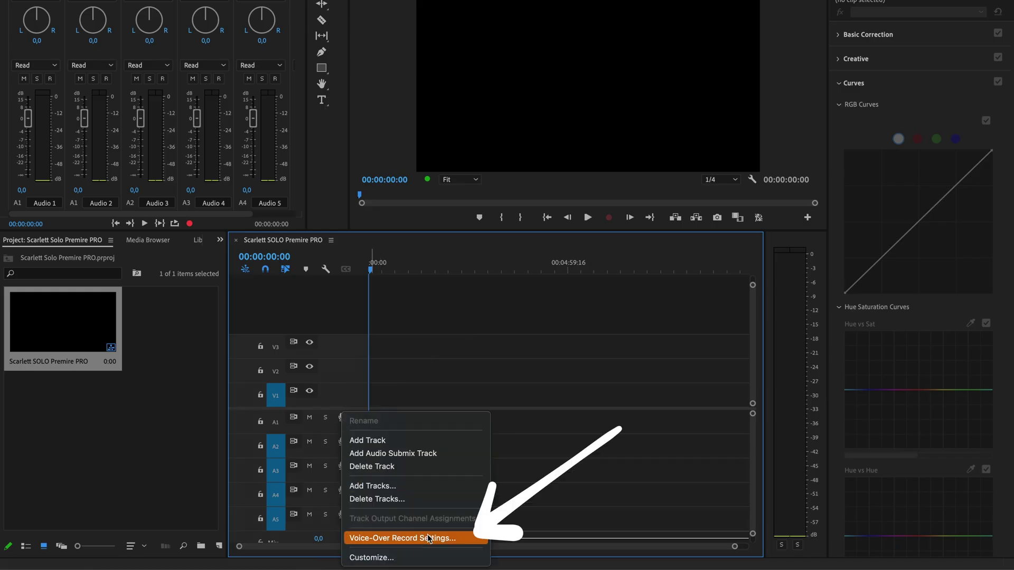
pyautogui.click(467, 538)
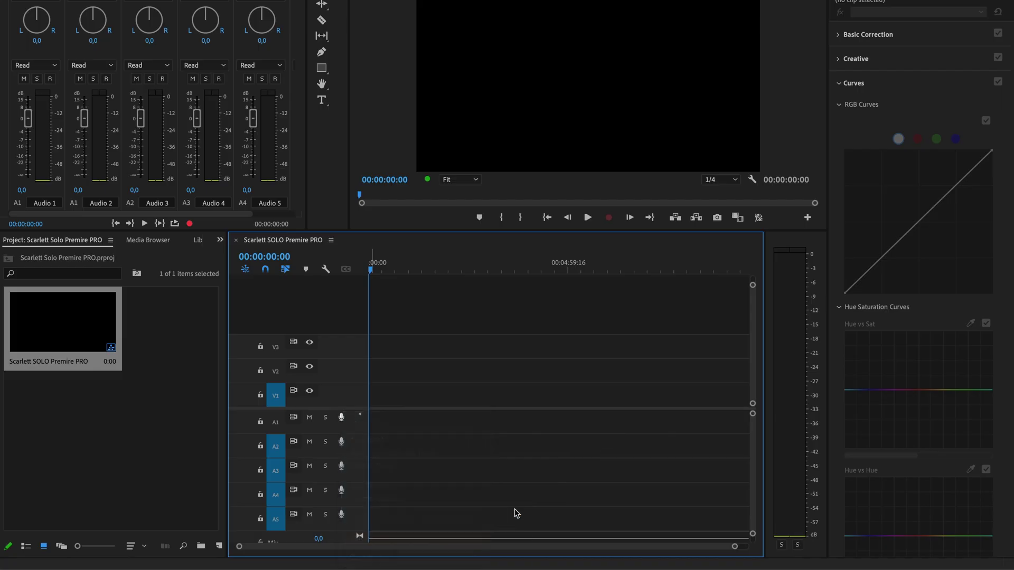
pyautogui.click(327, 316)
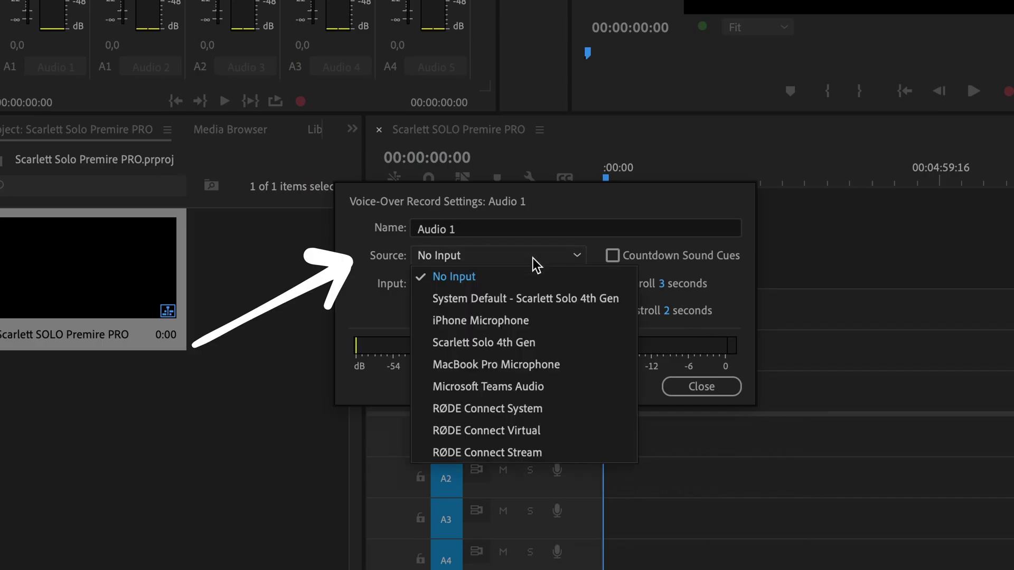
pyautogui.click(528, 343)
pyautogui.click(525, 285)
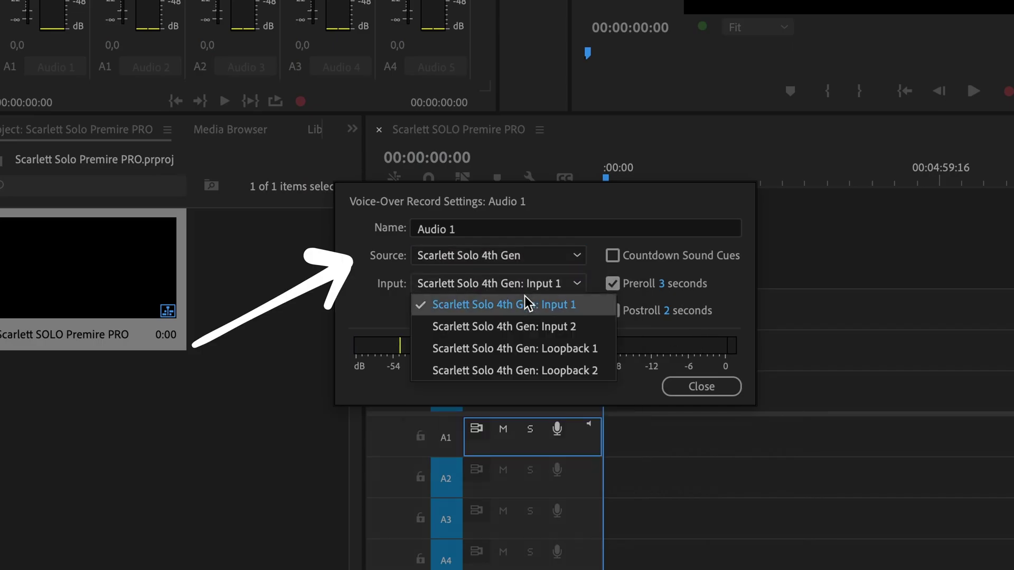
pyautogui.click(525, 327)
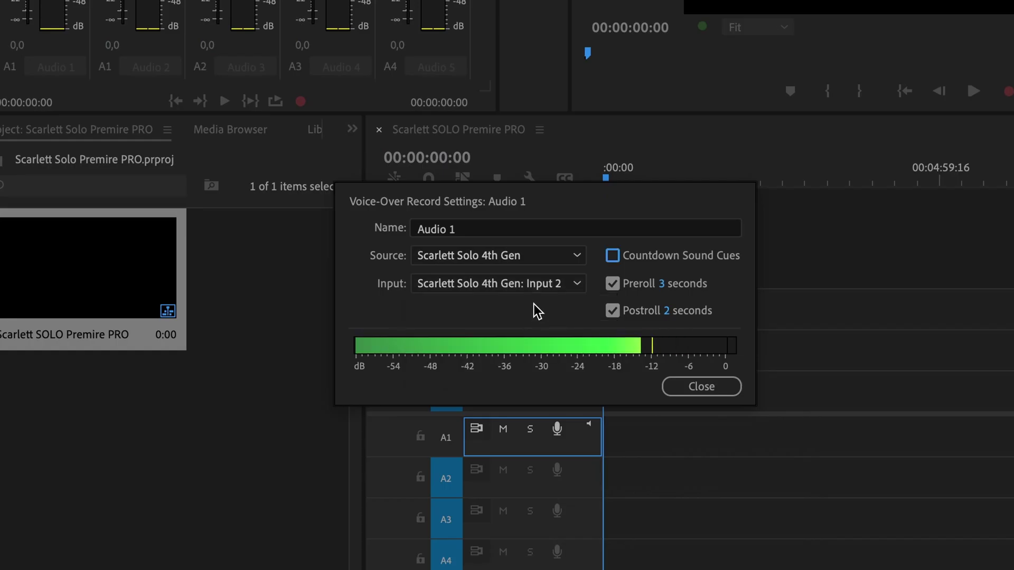
pyautogui.click(705, 386)
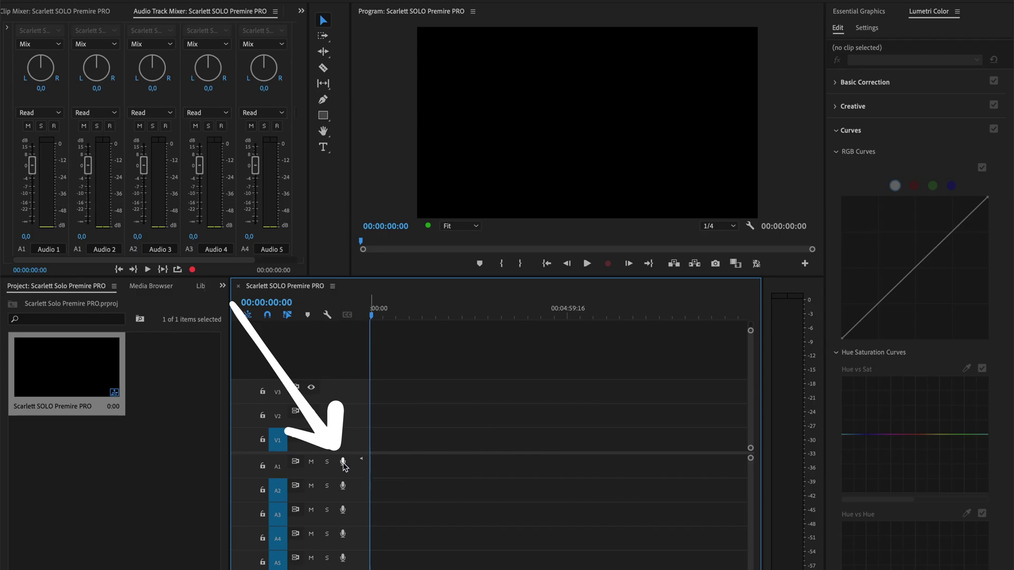
# Record a voice-over clip about 13 seconds long on track A1.
pyautogui.click(343, 463)
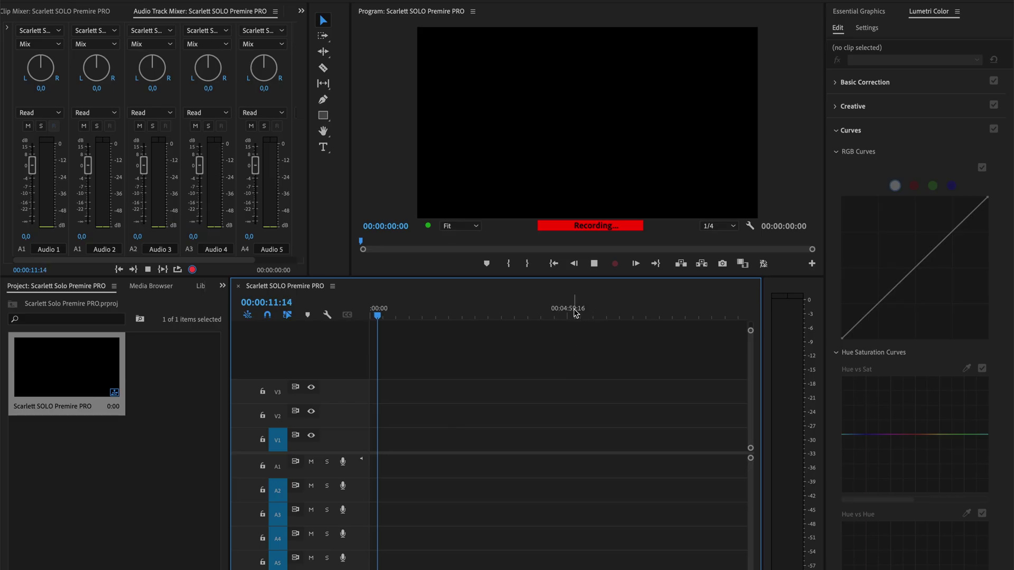
pyautogui.click(594, 263)
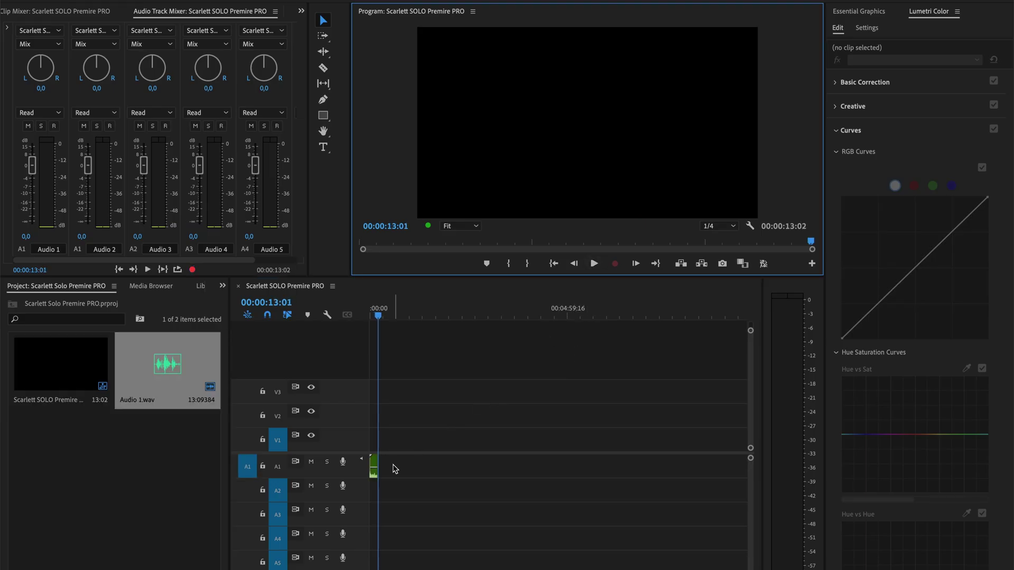
pyautogui.click(381, 477)
pyautogui.press('=')
pyautogui.press('=')
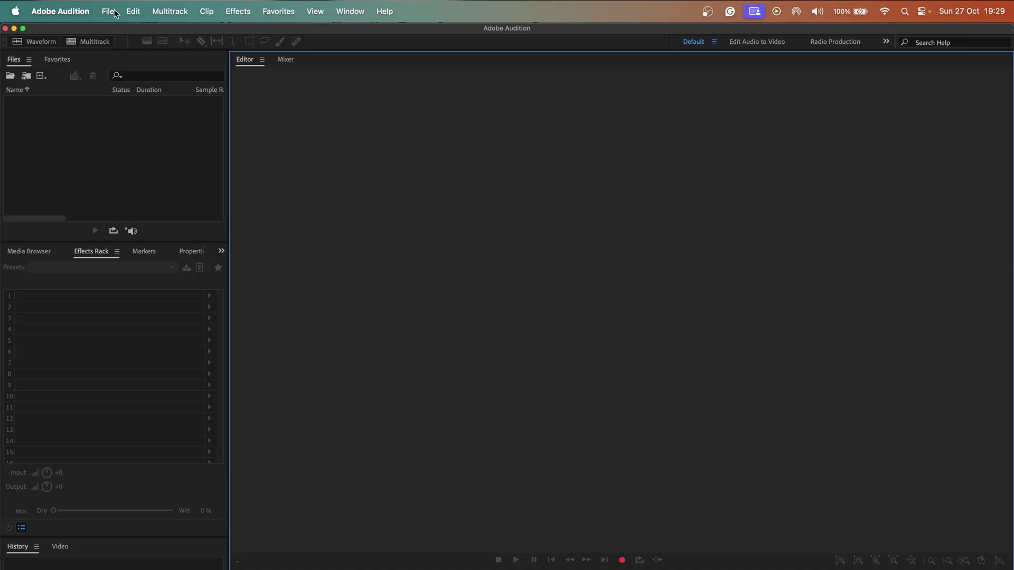
# Switch to Adobe Audition and create a new multitrack session named Scarlett SOLO AU.
pyautogui.click(113, 13)
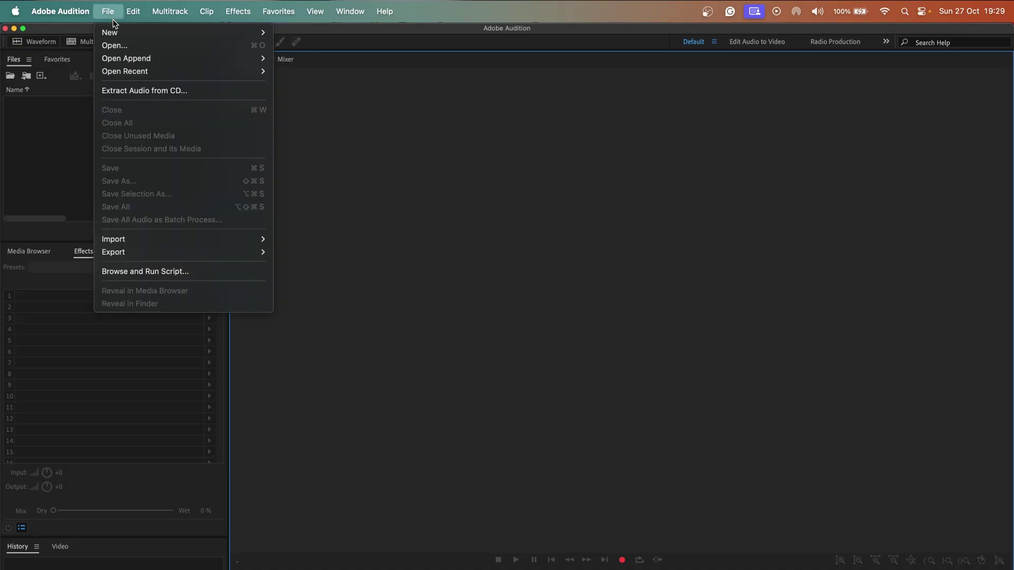
pyautogui.moveTo(116, 33)
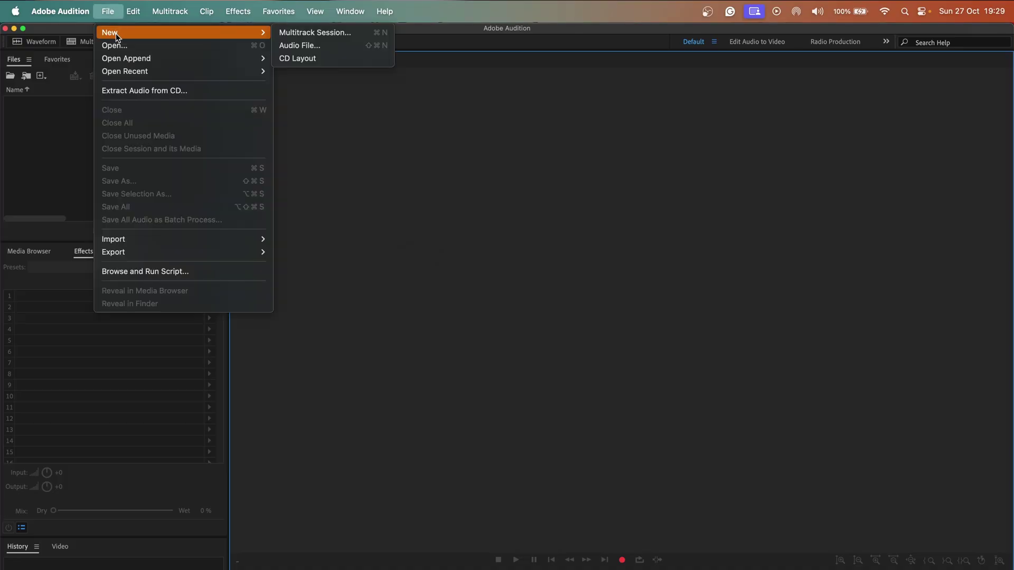
pyautogui.click(363, 33)
pyautogui.click(605, 402)
# Delete the session's empty tracks and add one mono audio track.
pyautogui.rightClick(487, 165)
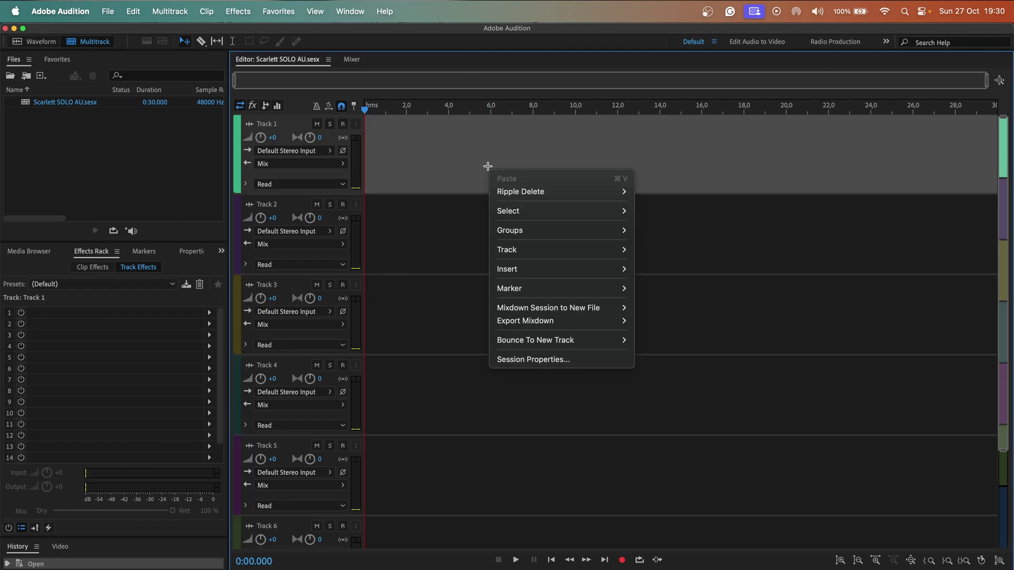
pyautogui.moveTo(574, 253)
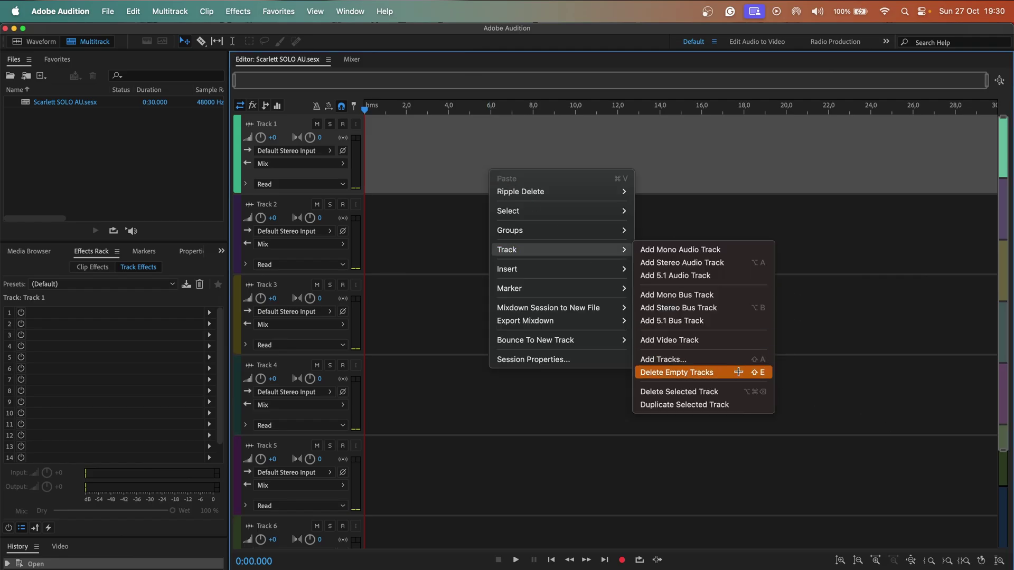
pyautogui.click(686, 373)
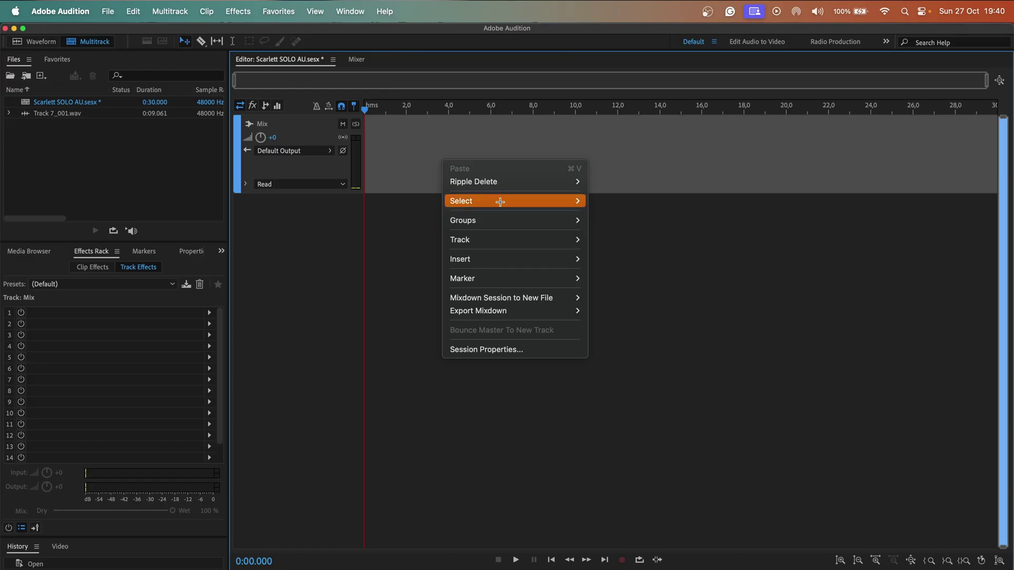
pyautogui.moveTo(530, 238)
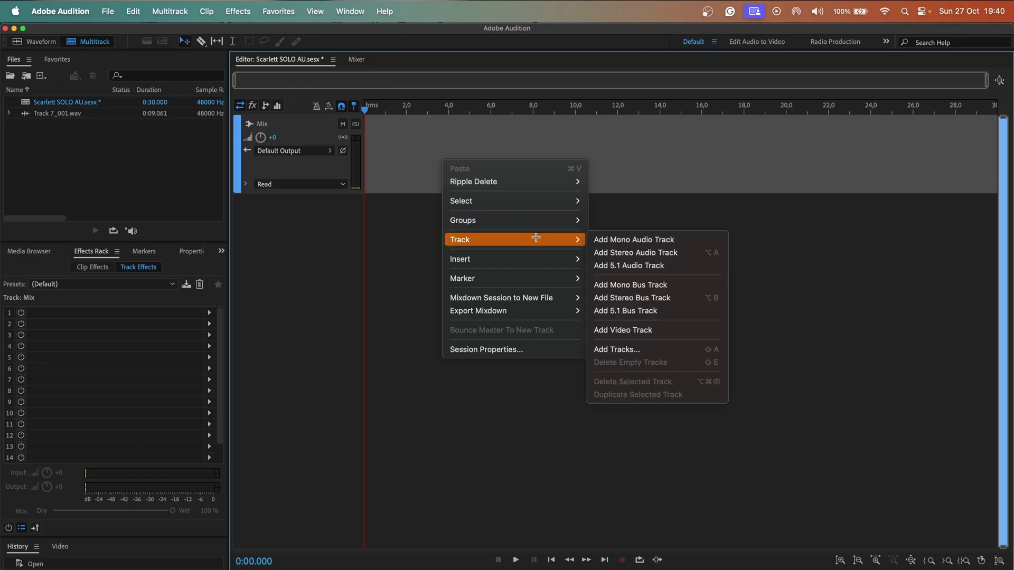
pyautogui.click(689, 241)
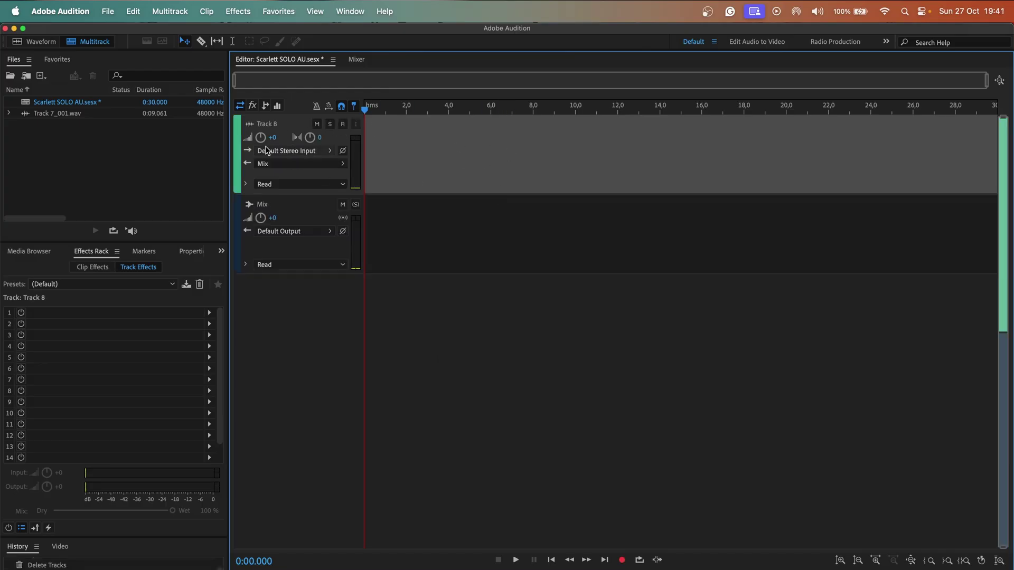
# Set Audition's default audio hardware input and output to Scarlett Solo 4th Gen.
pyautogui.click(82, 13)
pyautogui.moveTo(106, 53)
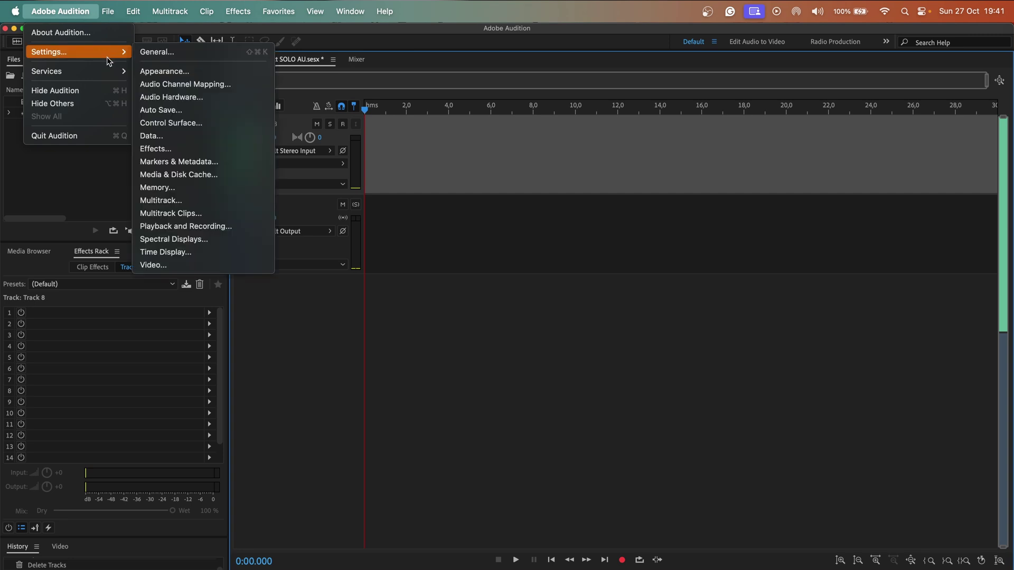
pyautogui.click(221, 97)
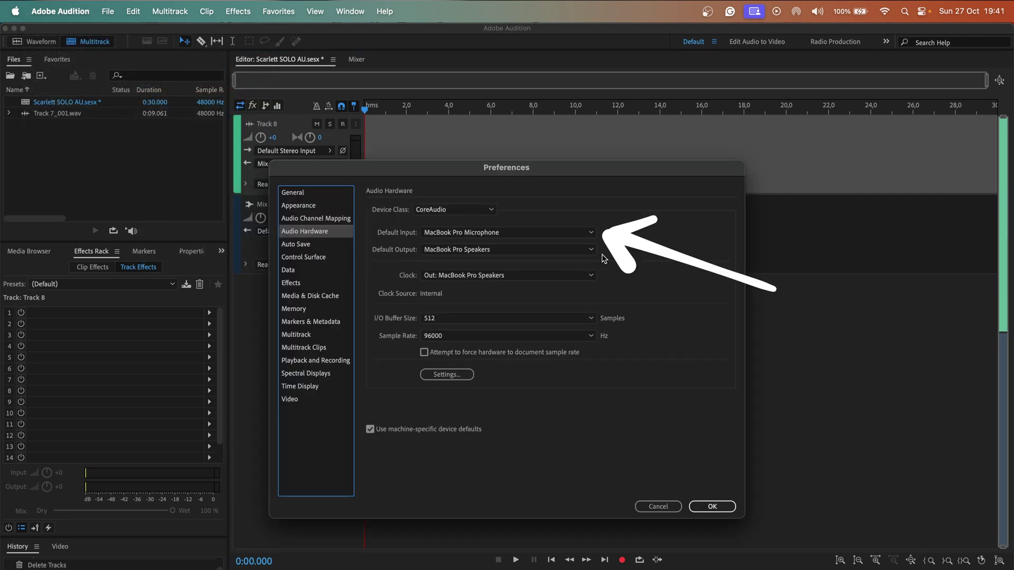
pyautogui.click(555, 233)
pyautogui.click(454, 331)
pyautogui.click(554, 249)
pyautogui.click(454, 353)
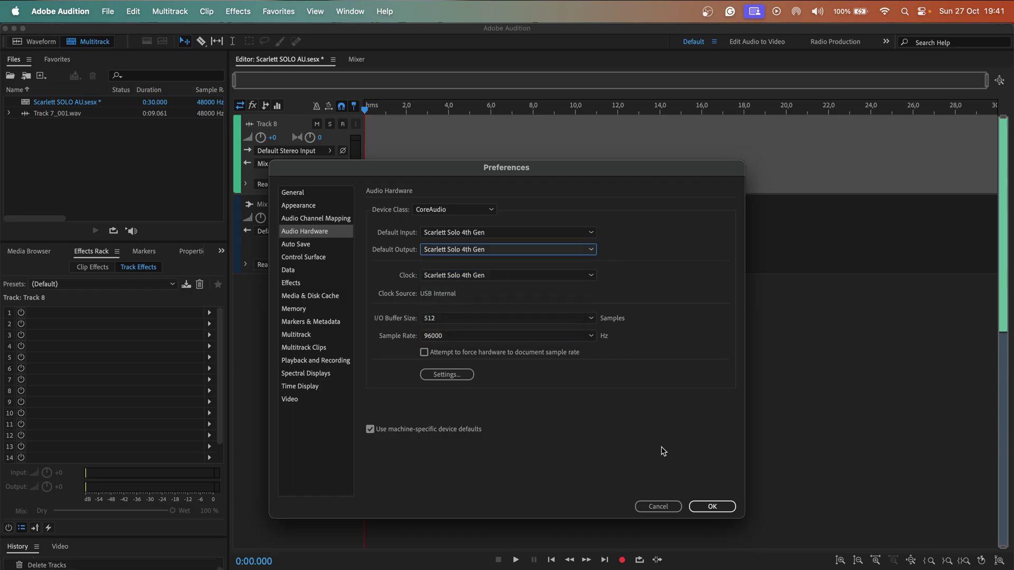
pyautogui.click(713, 506)
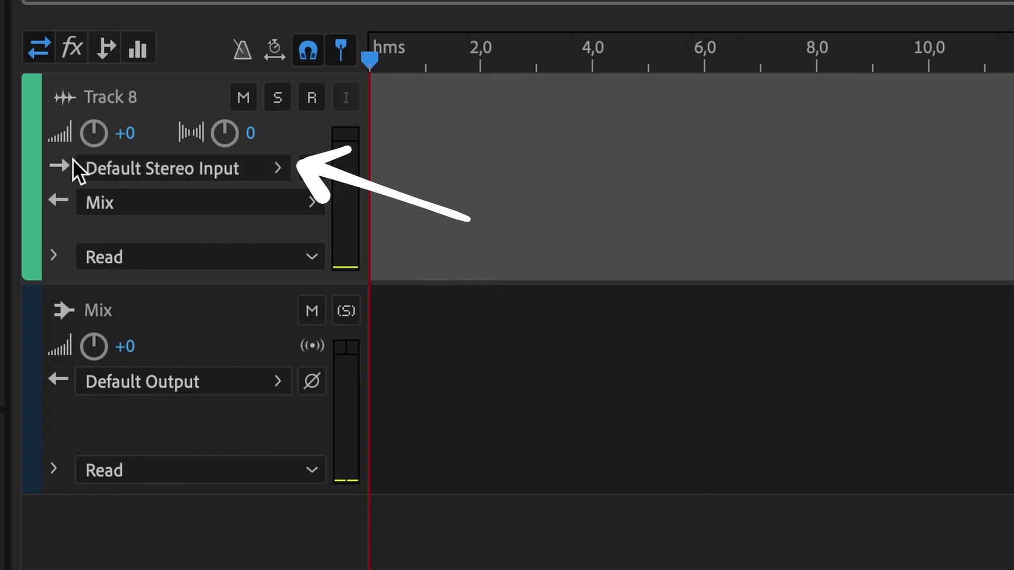
# Set Track 8's input to mono [02M] Scarlett Solo 4th Gen: Input 2 and arm the track for recording.
pyautogui.click(255, 163)
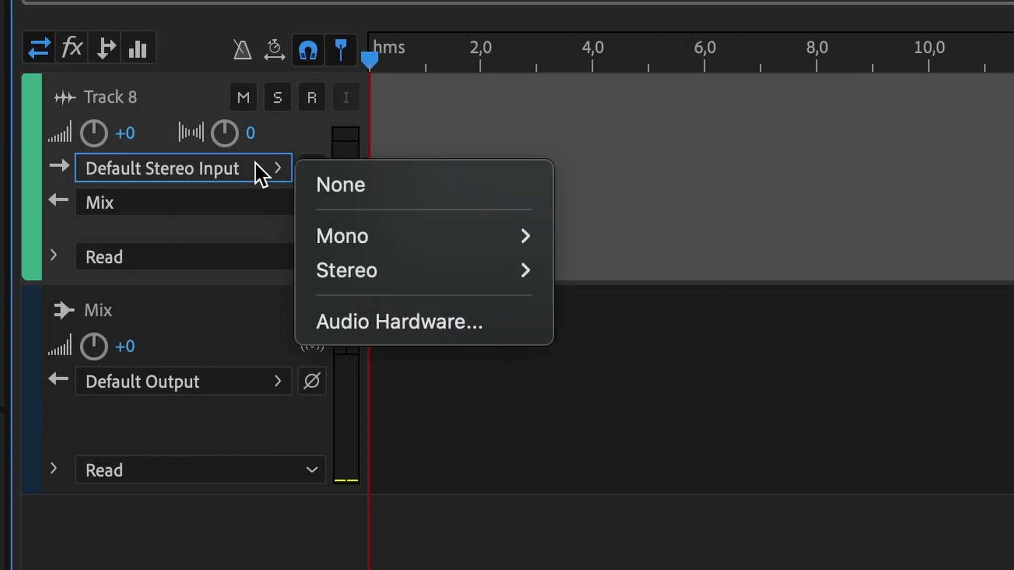
pyautogui.moveTo(411, 232)
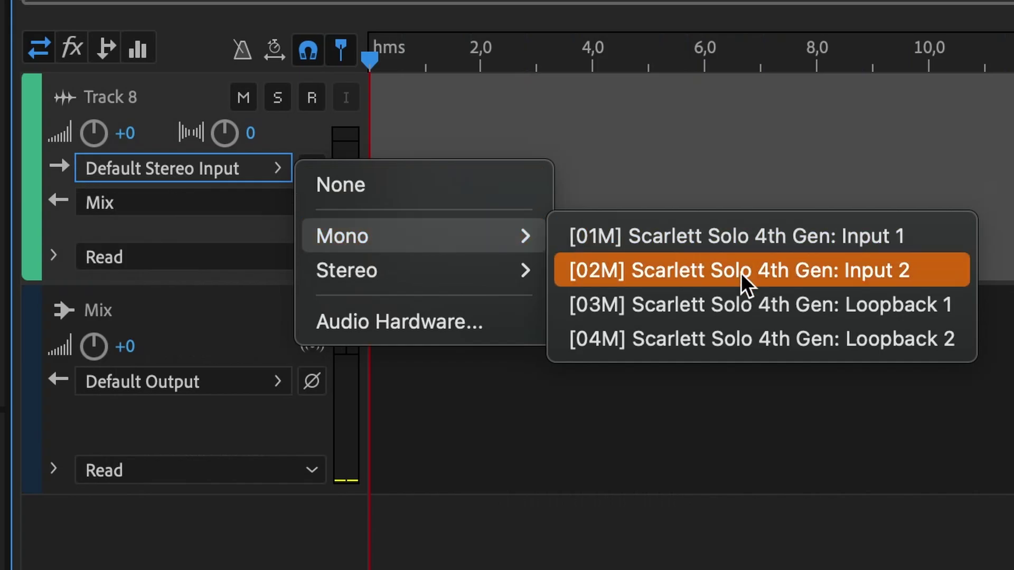
pyautogui.click(936, 269)
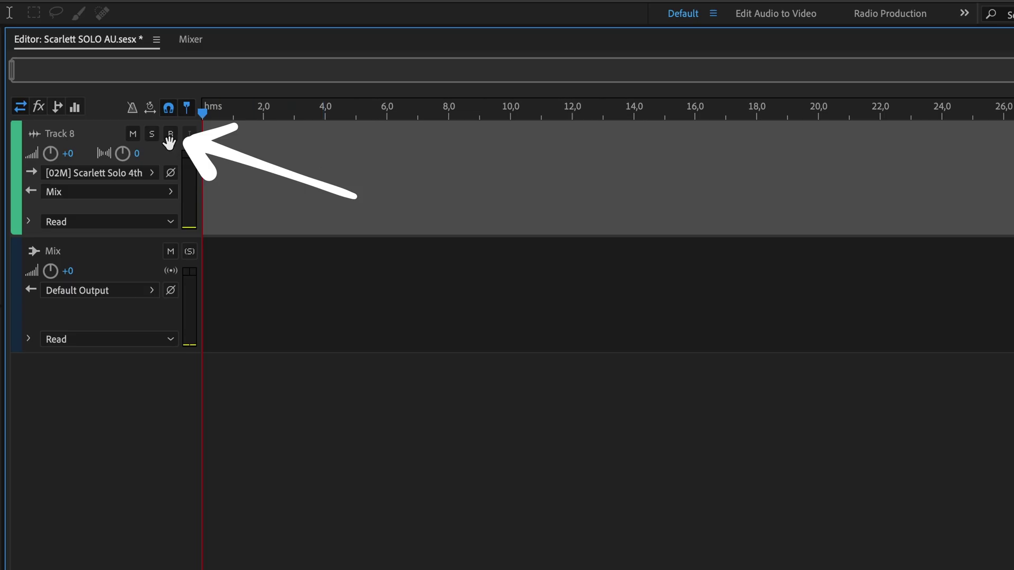
pyautogui.click(170, 134)
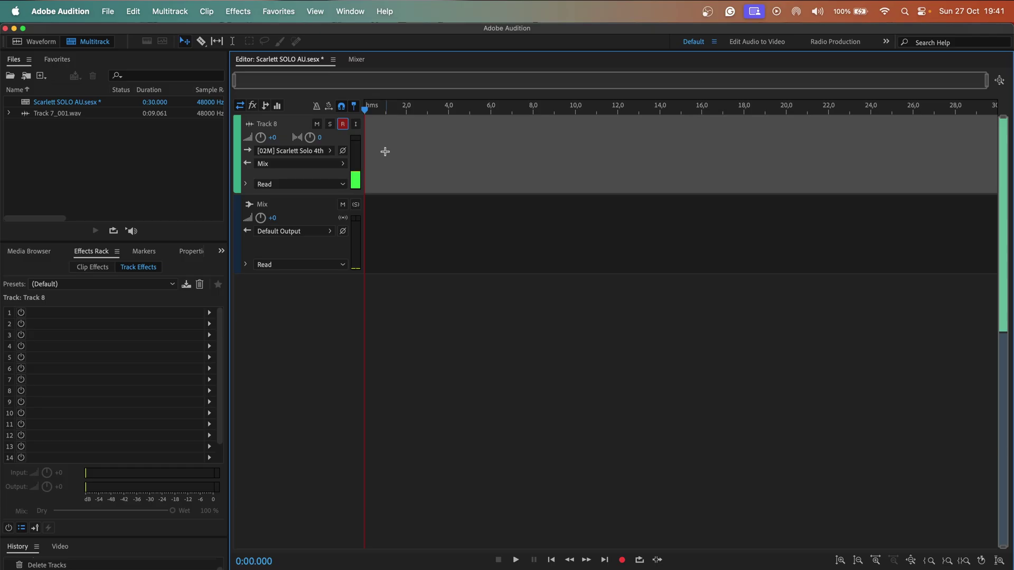
# Check Track 8's input level in the Mixer, then record a short clip on the track in the Editor.
pyautogui.click(355, 62)
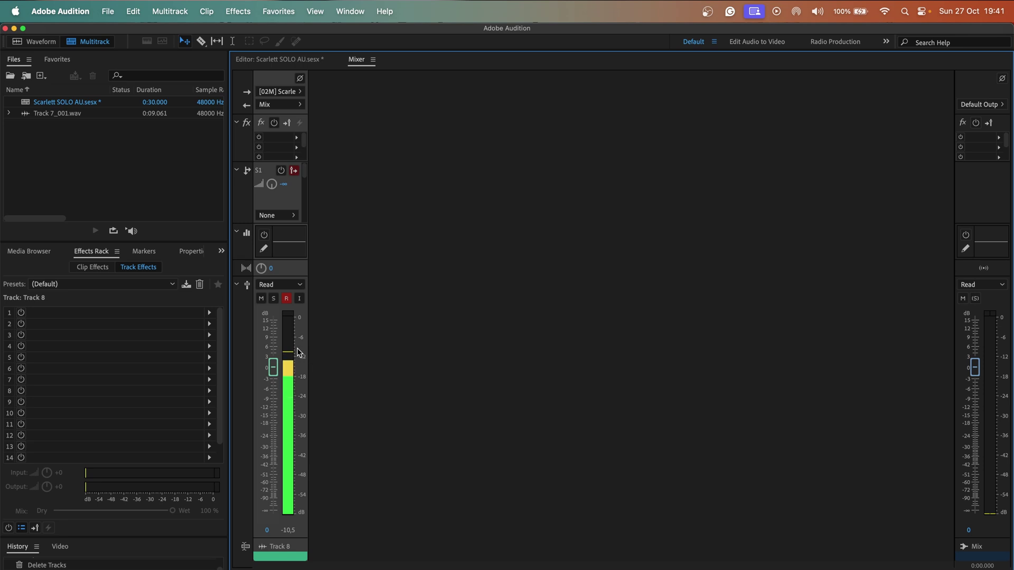
pyautogui.click(279, 59)
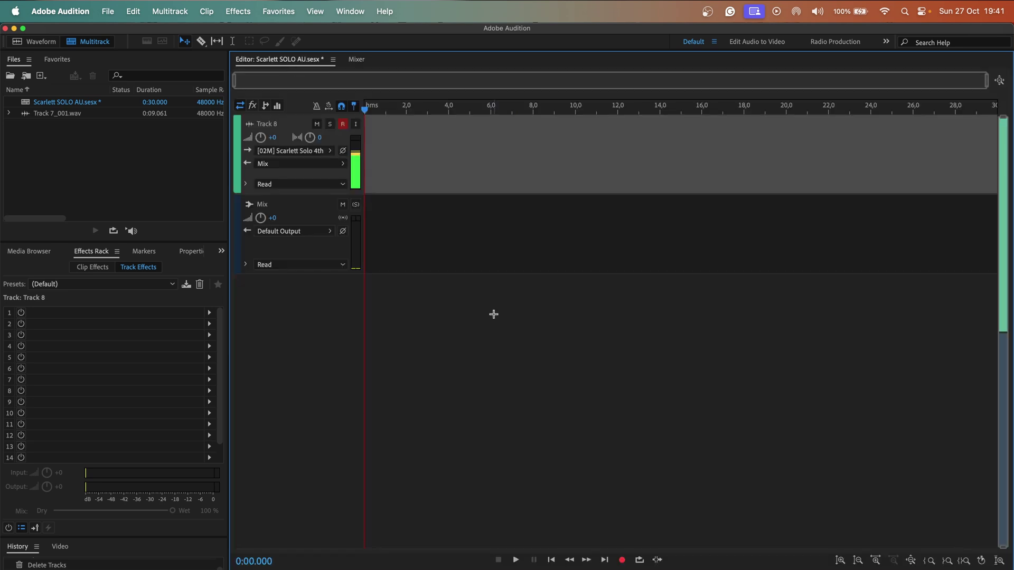
pyautogui.click(623, 561)
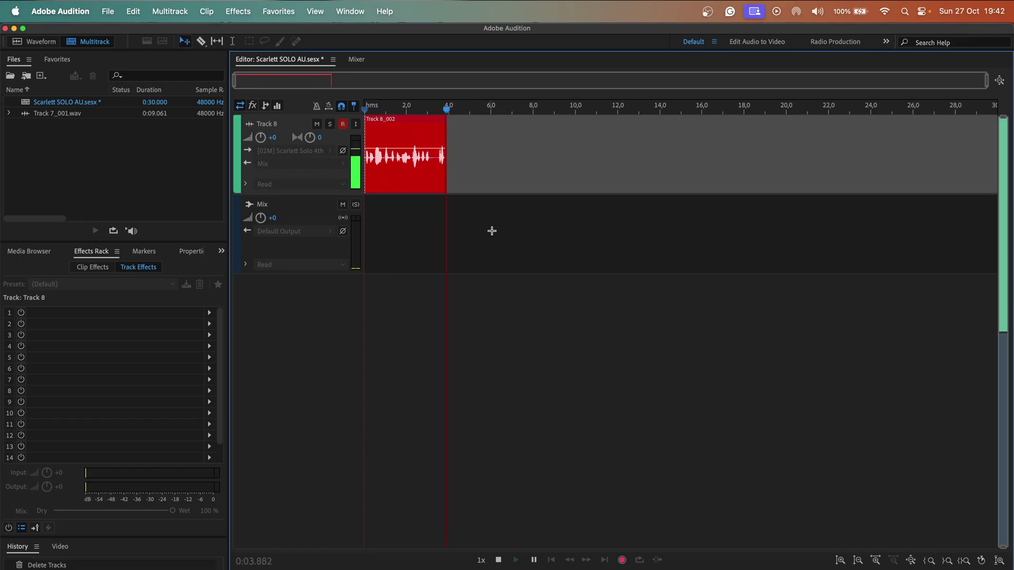
pyautogui.press('space')
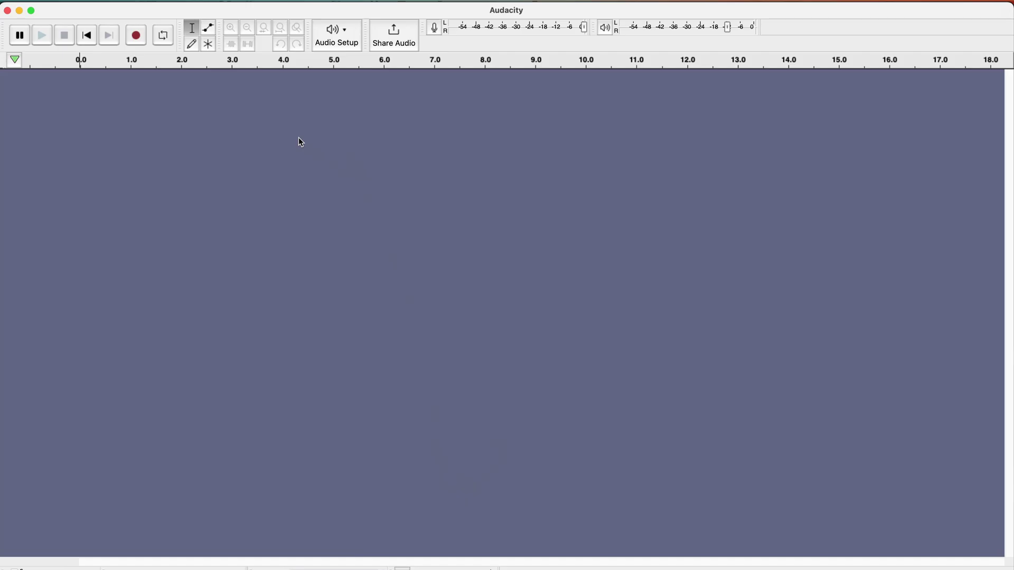
# Add a mono track to the empty Audacity project and set the recording device to Scarlett Solo 4th Gen.
pyautogui.rightClick(300, 142)
pyautogui.click(339, 150)
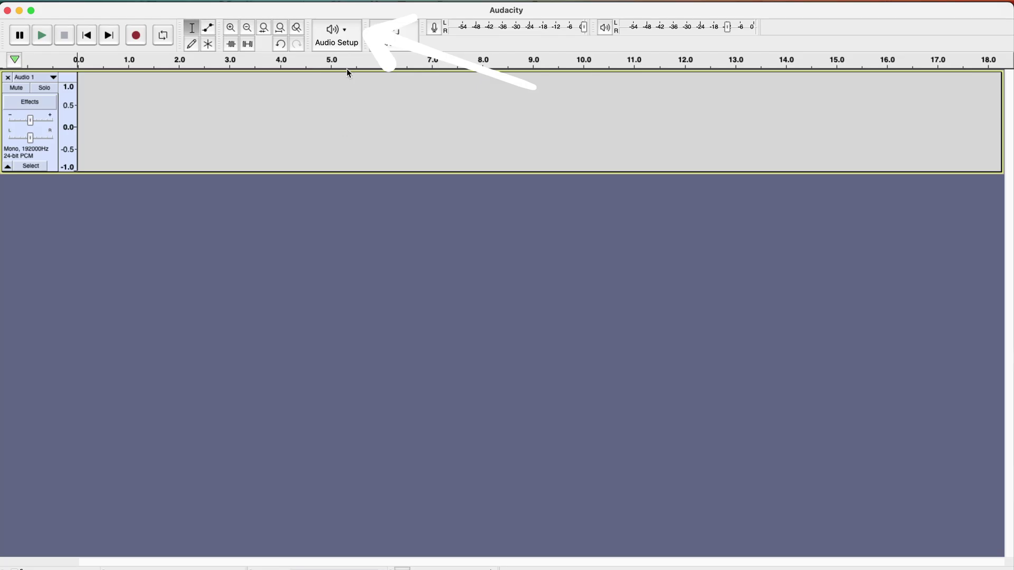
pyautogui.click(336, 33)
pyautogui.moveTo(391, 97)
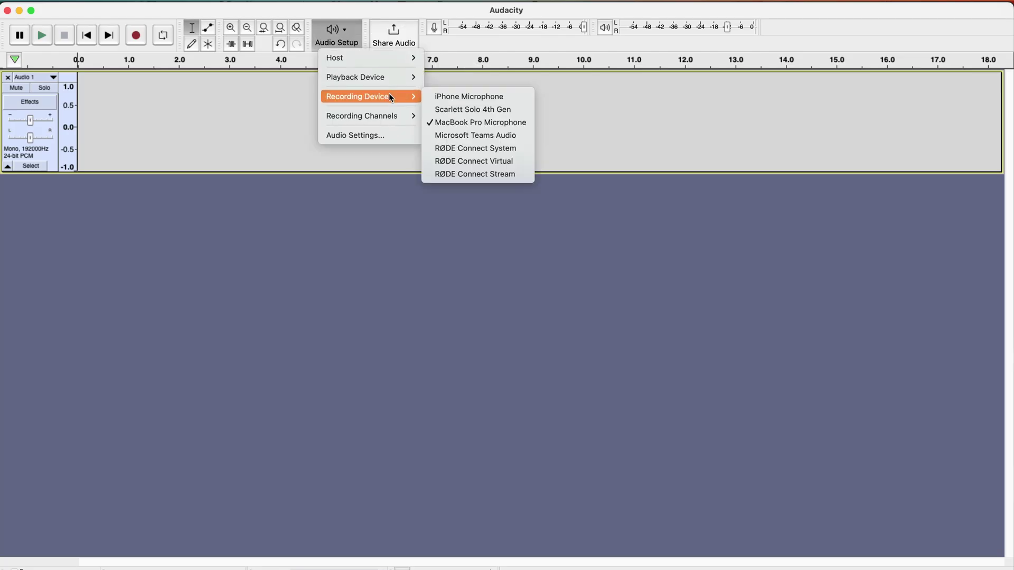
pyautogui.click(458, 109)
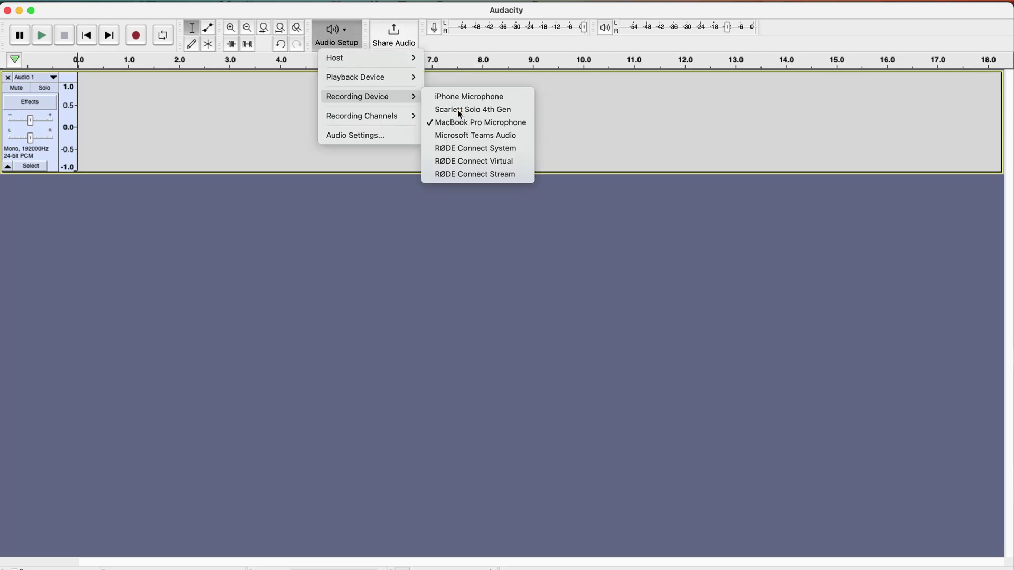
# Choose 1 (Mono) Recording Channel as the recording channels for the Scarlett Solo 4th Gen.
pyautogui.click(338, 35)
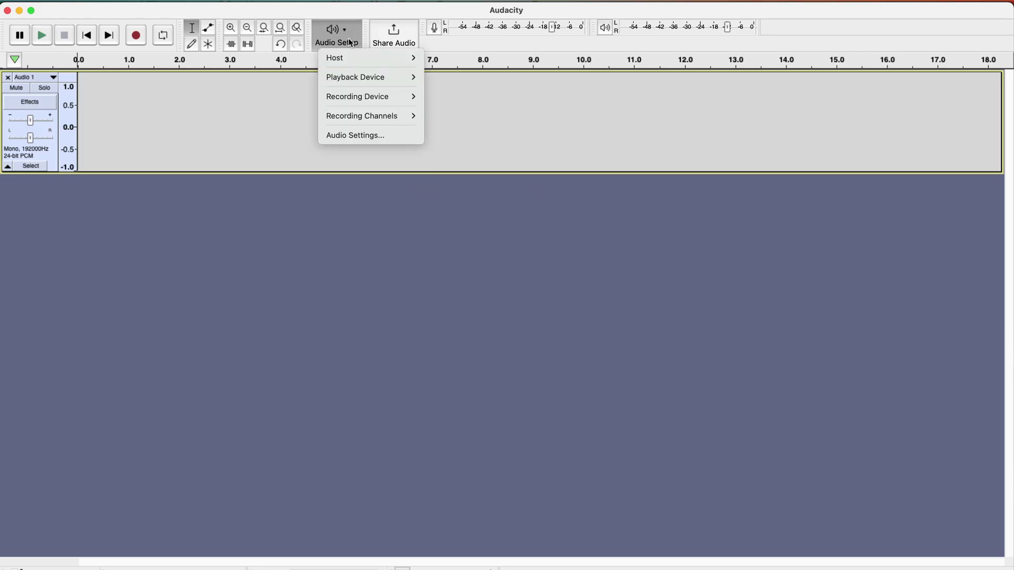
pyautogui.moveTo(393, 112)
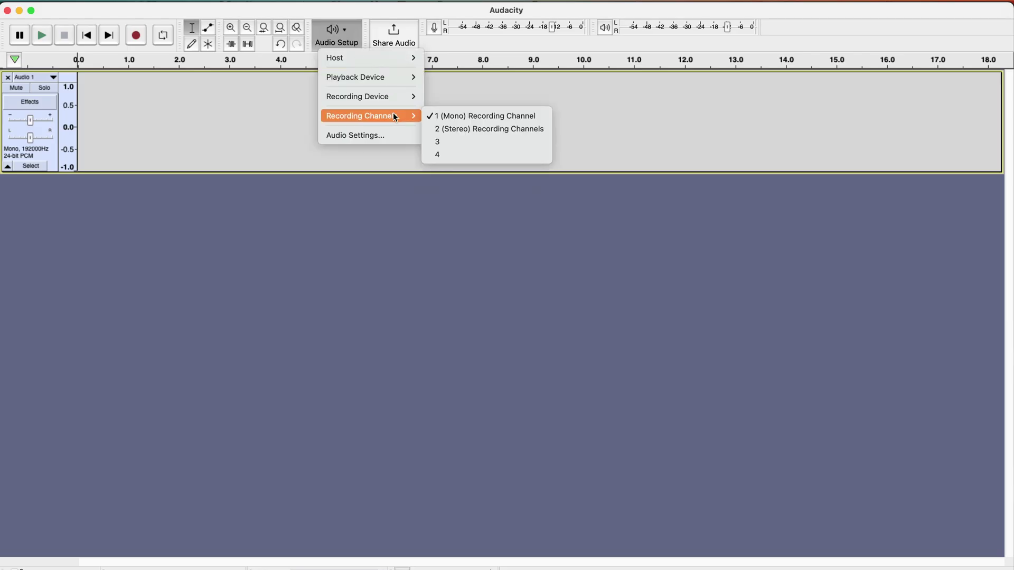
pyautogui.click(543, 118)
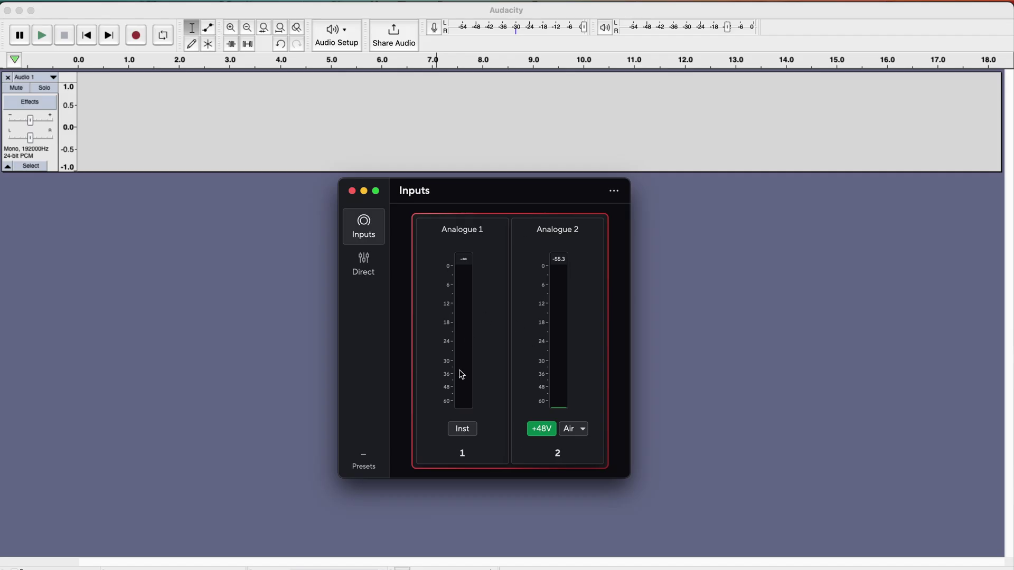
# In Focusrite Control 2, enable Combine Input 1 and Input 2 in the device preferences, then close its windows and return to Audacity.
pyautogui.click(615, 193)
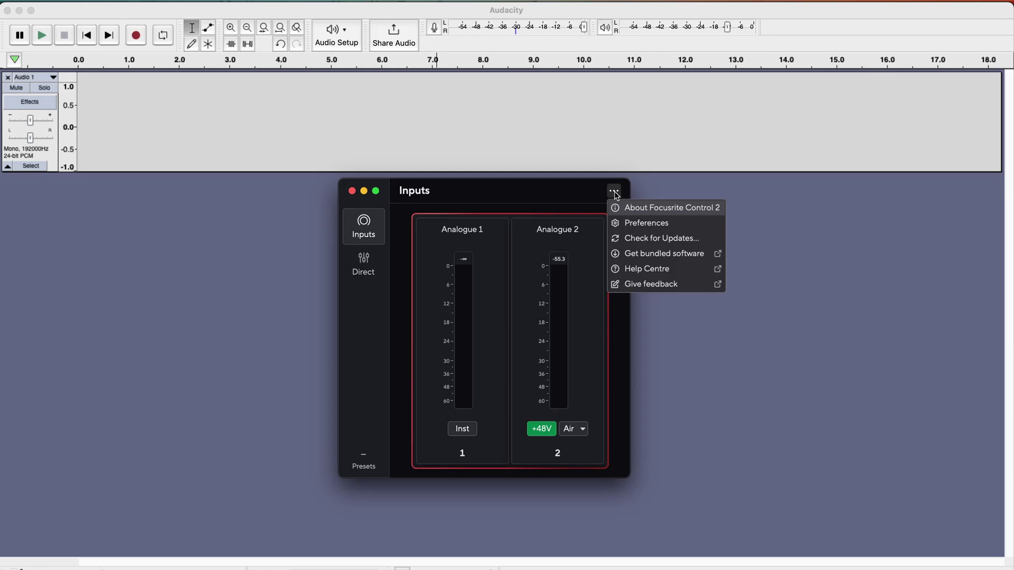
pyautogui.click(633, 223)
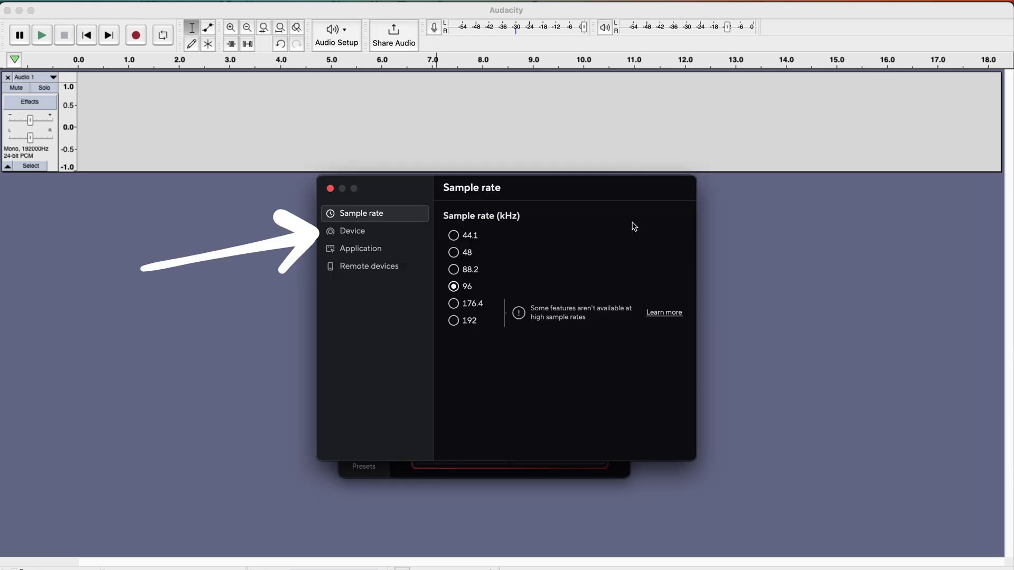
pyautogui.click(382, 232)
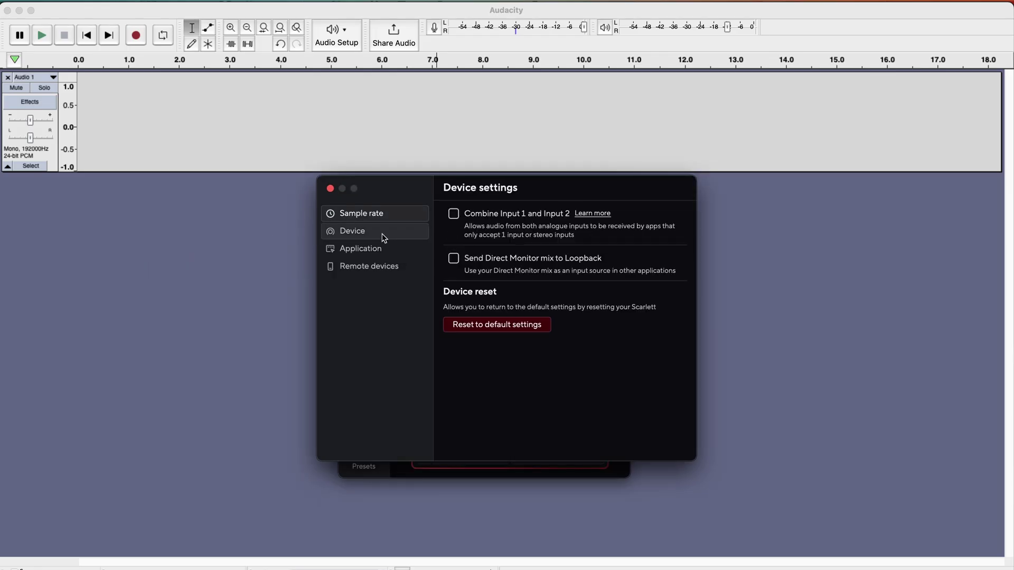
pyautogui.click(454, 215)
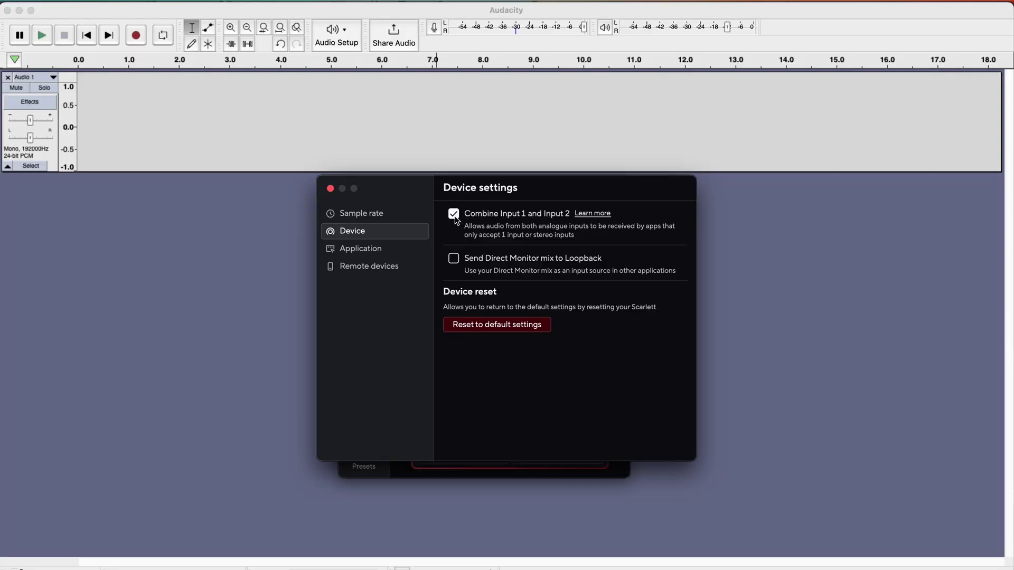
pyautogui.click(331, 189)
pyautogui.click(352, 192)
pyautogui.click(437, 141)
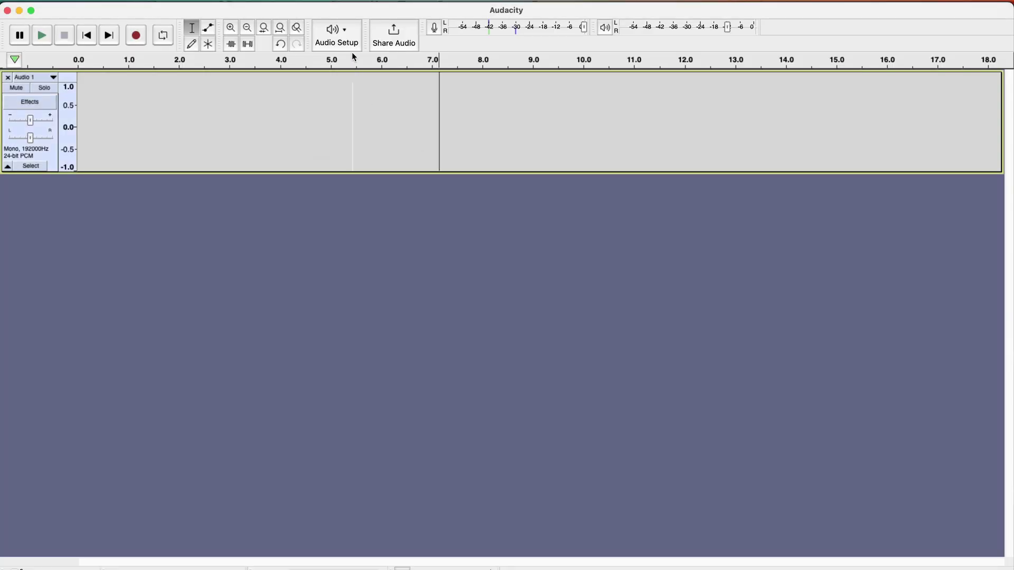
# Set Audacity's recording channels back to 1 (Mono) Recording Channel.
pyautogui.click(351, 44)
pyautogui.moveTo(378, 122)
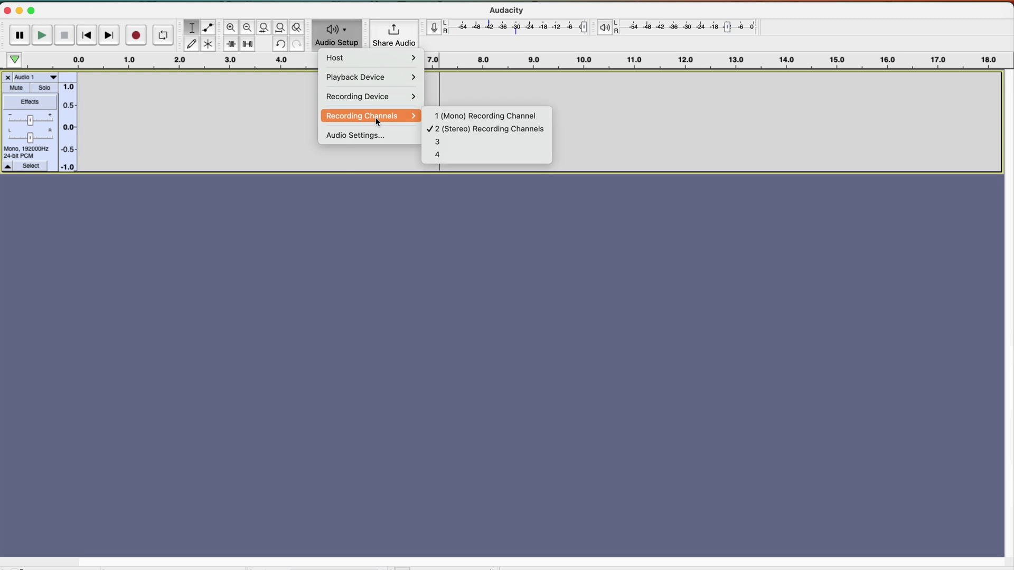
pyautogui.click(442, 116)
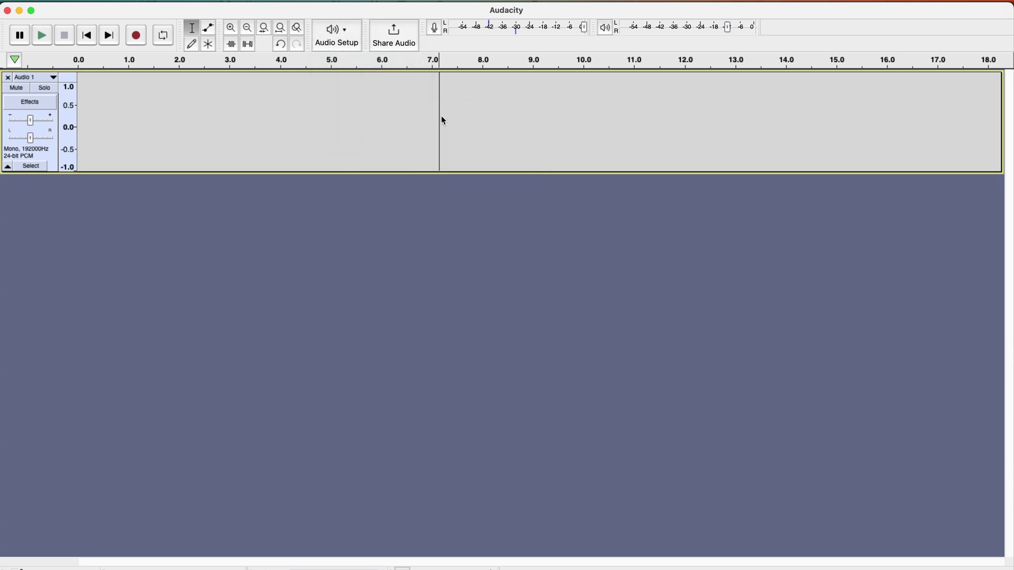
# Start monitoring the microphone's recording level, then record a short clip on the Audio 1 track and stop.
pyautogui.click(433, 33)
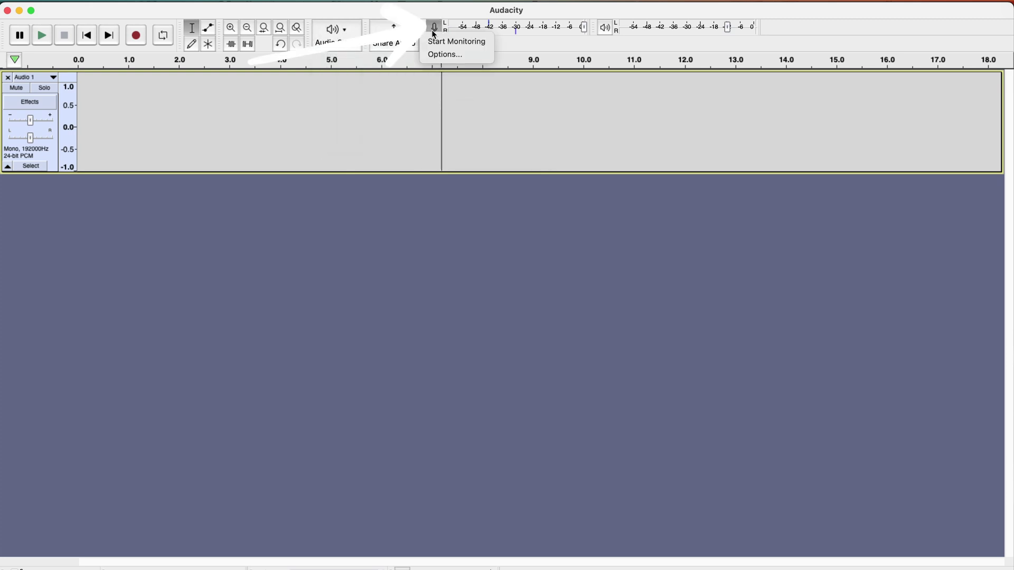
pyautogui.click(436, 42)
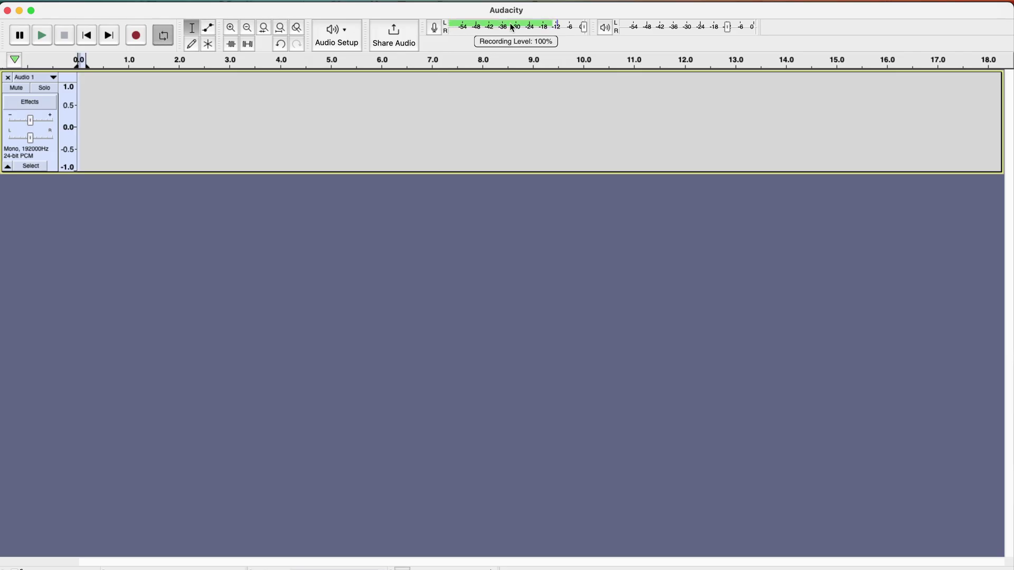
pyautogui.click(136, 35)
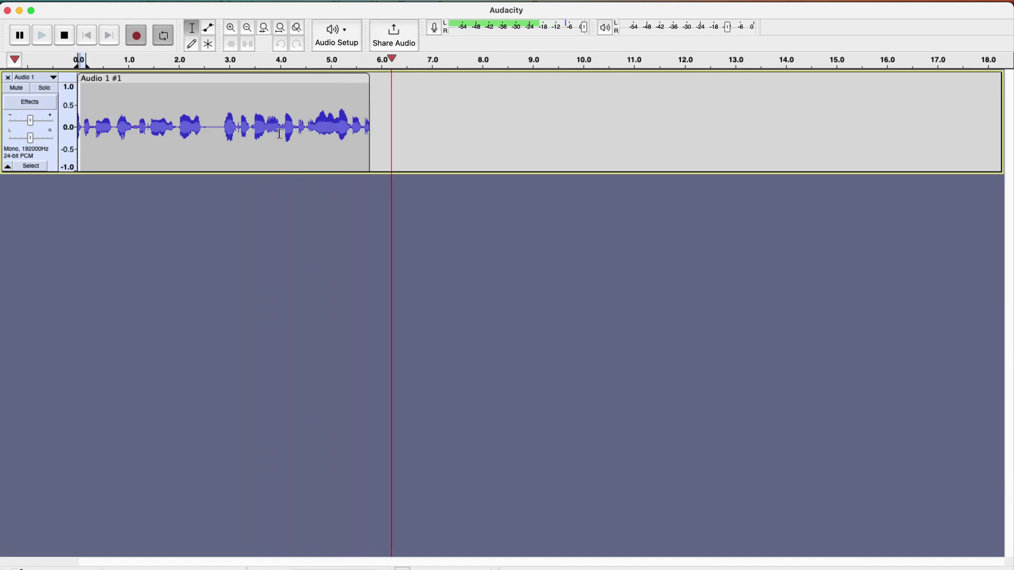
pyautogui.press('space')
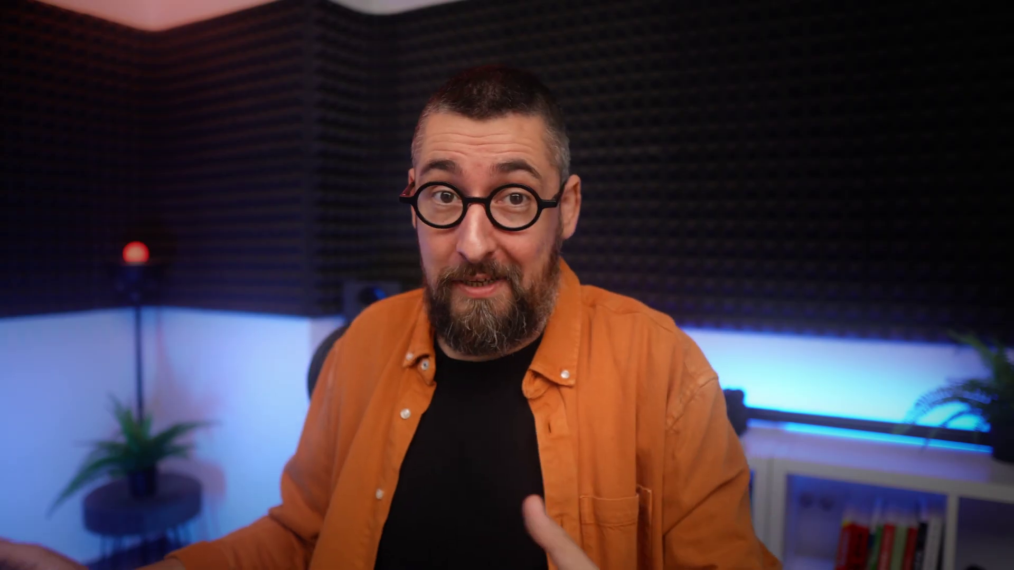